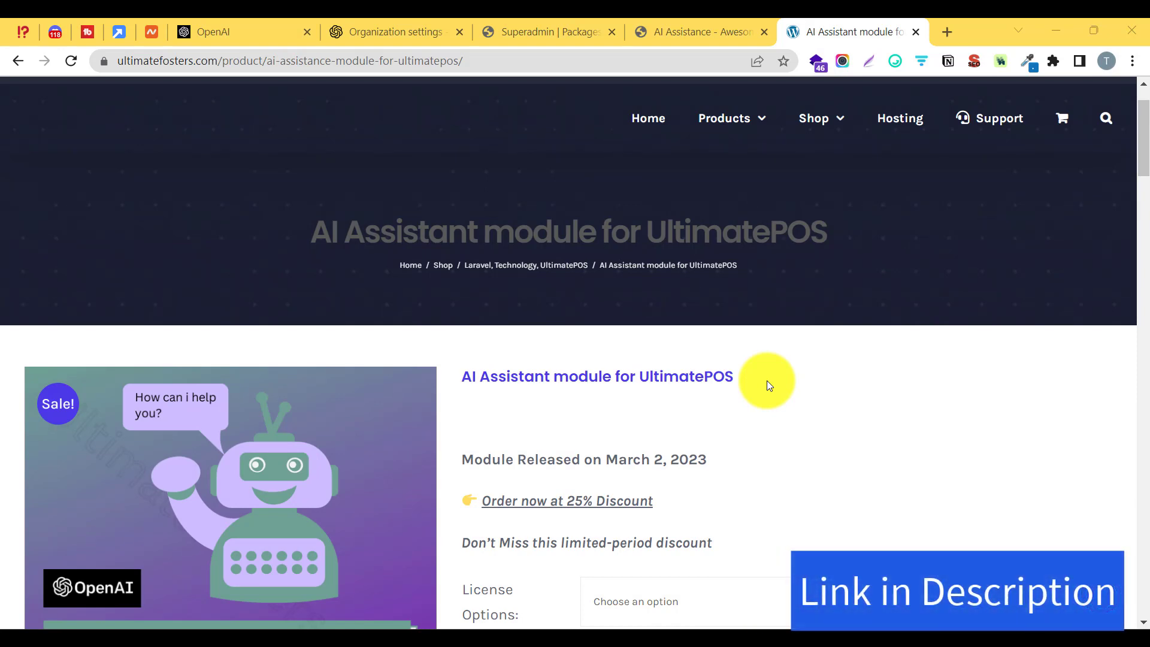
Scroll the AI Assistant product page down to the 'Features inside AI Assistance' list
{"action": "scroll", "coordinate": [766, 379], "scroll_direction": "down", "scroll_amount": 7}
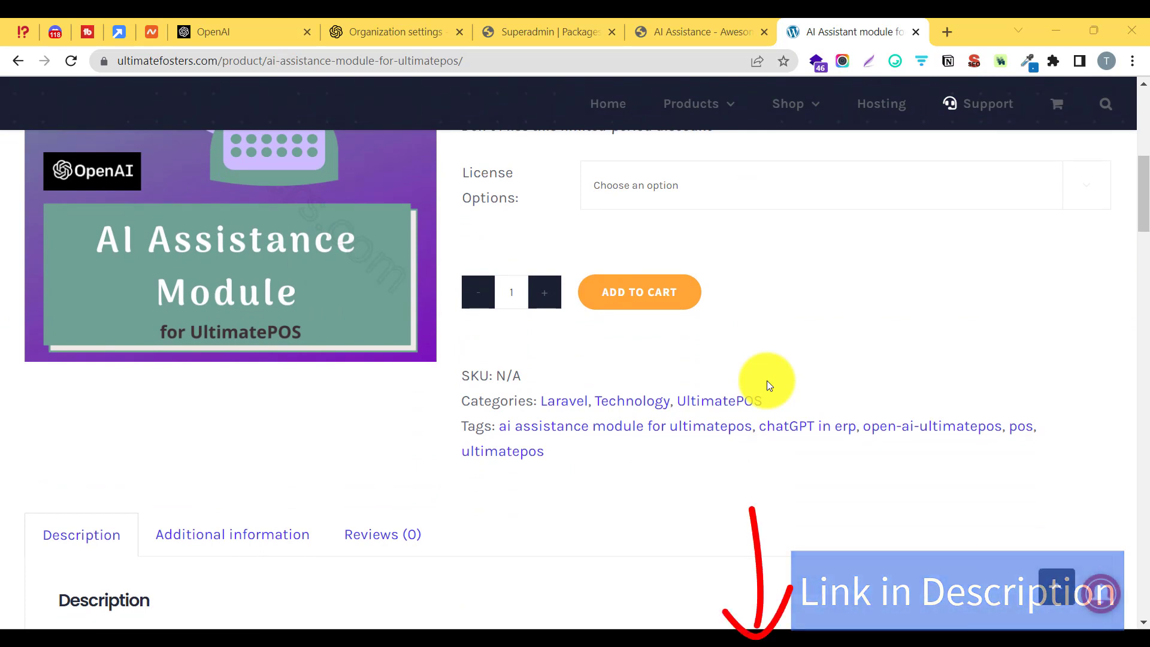
{"action": "scroll", "coordinate": [768, 384], "scroll_direction": "down", "scroll_amount": 3}
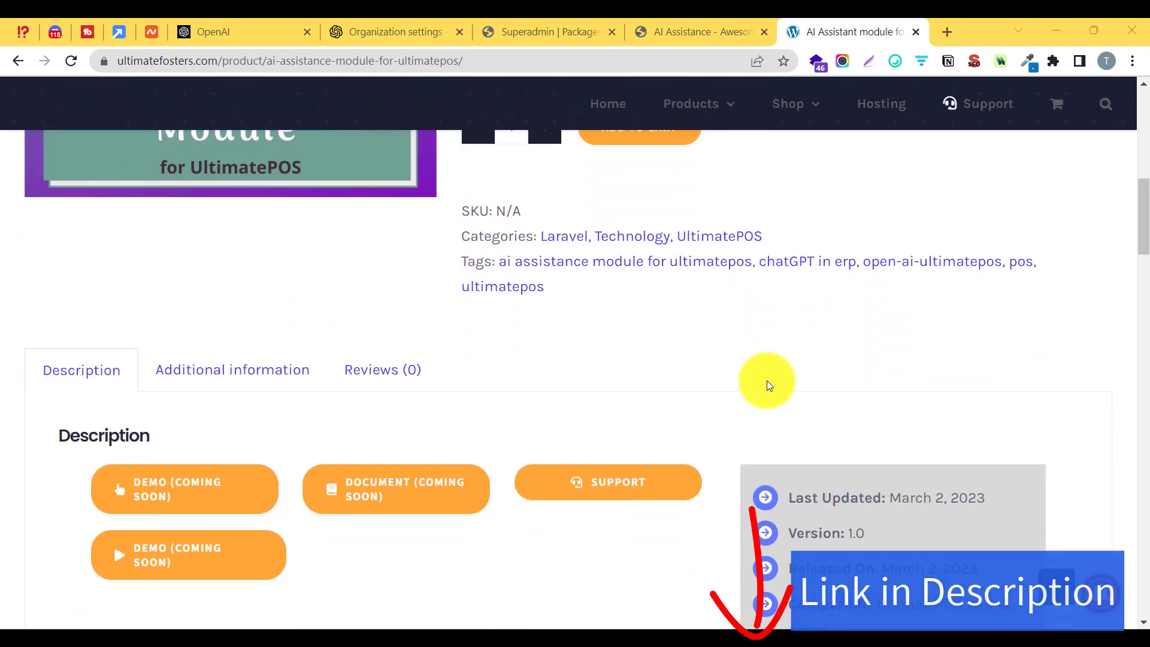
{"action": "scroll", "coordinate": [768, 383], "scroll_direction": "down", "scroll_amount": 9}
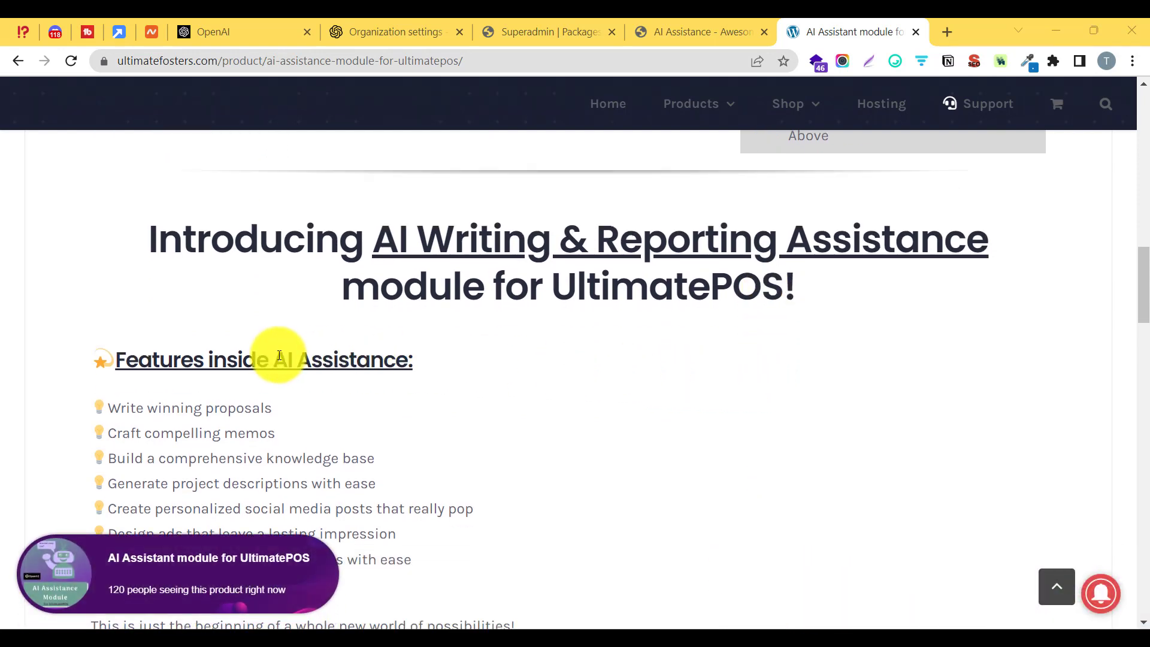
Highlight the proposals and memos, project descriptions and personalized social media features
{"action": "scroll", "coordinate": [279, 355], "scroll_direction": "down", "scroll_amount": 1}
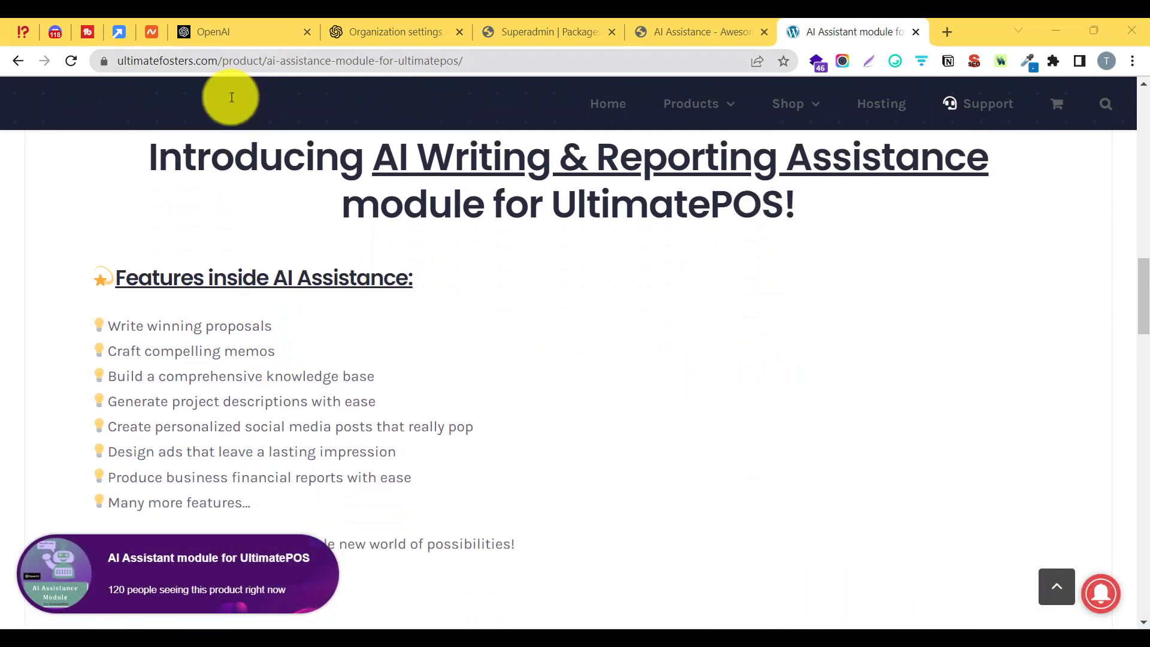
{"action": "left_click", "coordinate": [220, 37]}
{"action": "left_click", "coordinate": [221, 54]}
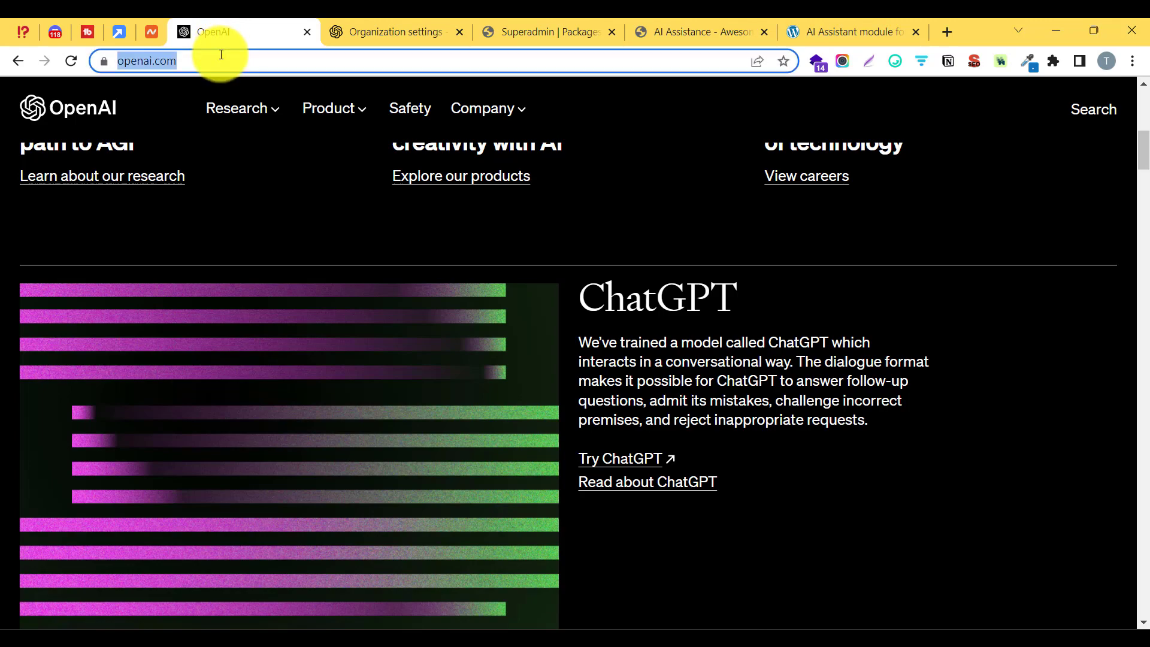
{"action": "left_click", "coordinate": [853, 32]}
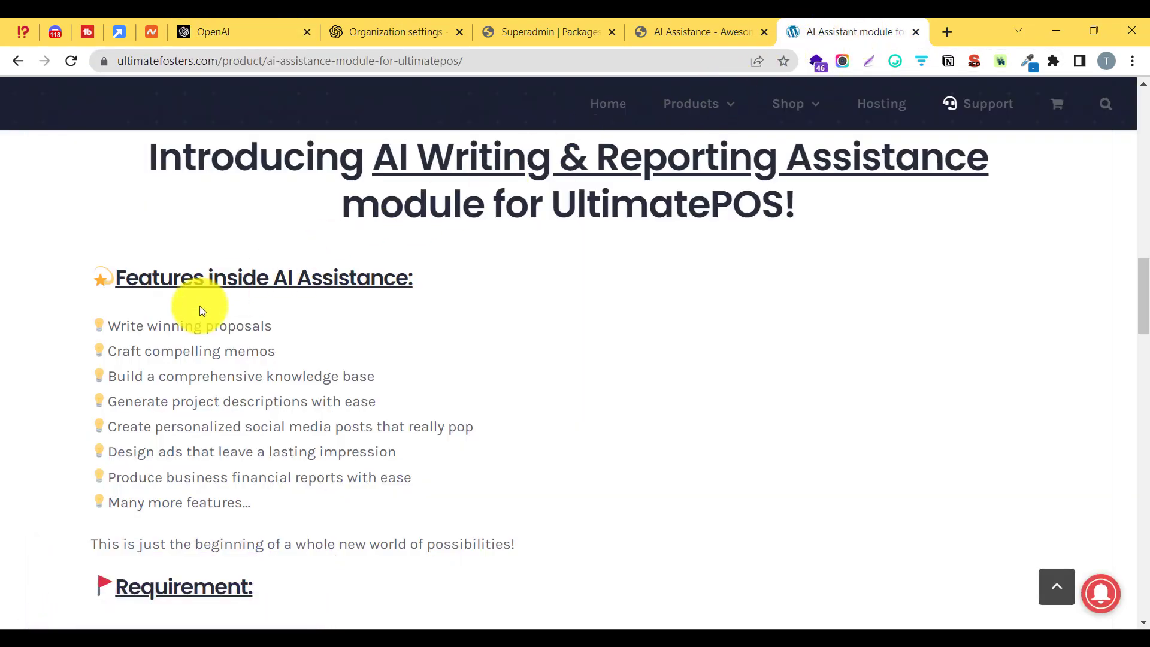
{"action": "left_click_drag", "start_coordinate": [143, 326], "coordinate": [352, 376]}
{"action": "left_click_drag", "start_coordinate": [239, 401], "coordinate": [377, 400]}
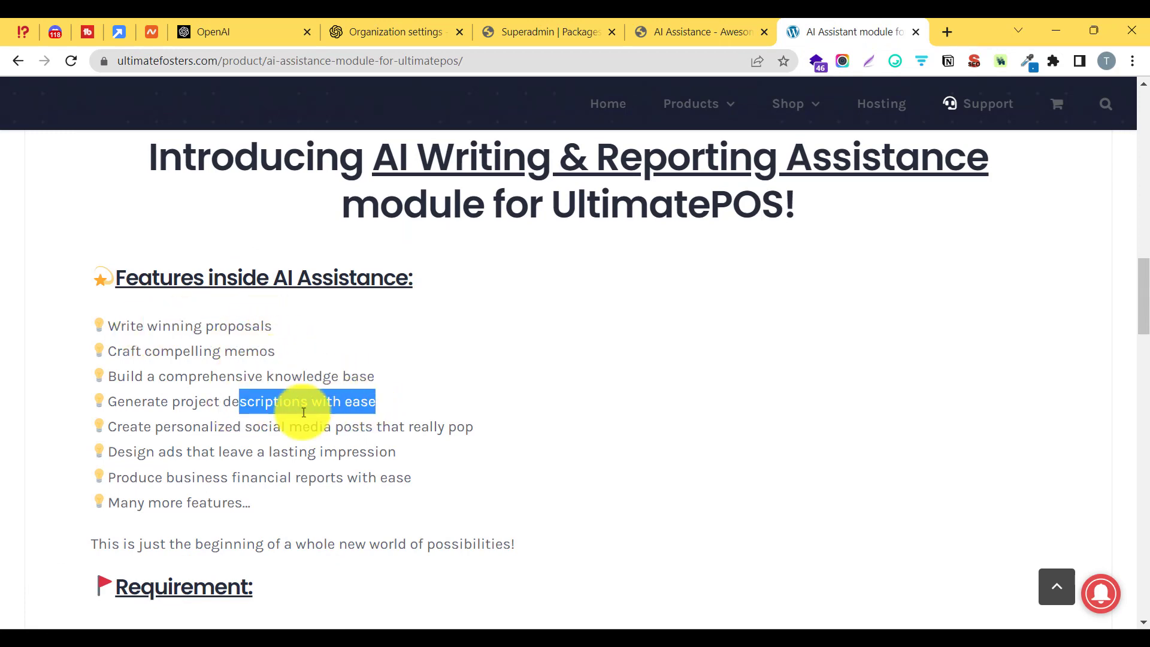
{"action": "left_click_drag", "start_coordinate": [209, 427], "coordinate": [337, 433]}
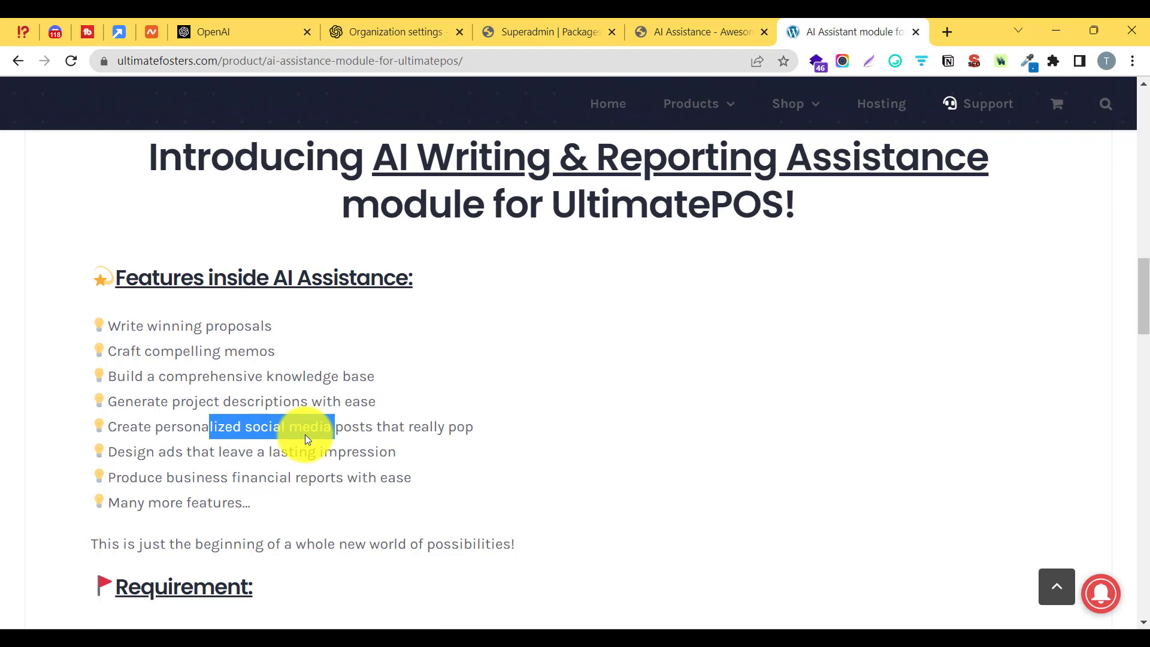
Highlight the UltimatePOS Latest version and OpenAI API details requirements, then switch to OpenAI
{"action": "scroll", "coordinate": [304, 433], "scroll_direction": "down", "scroll_amount": 4}
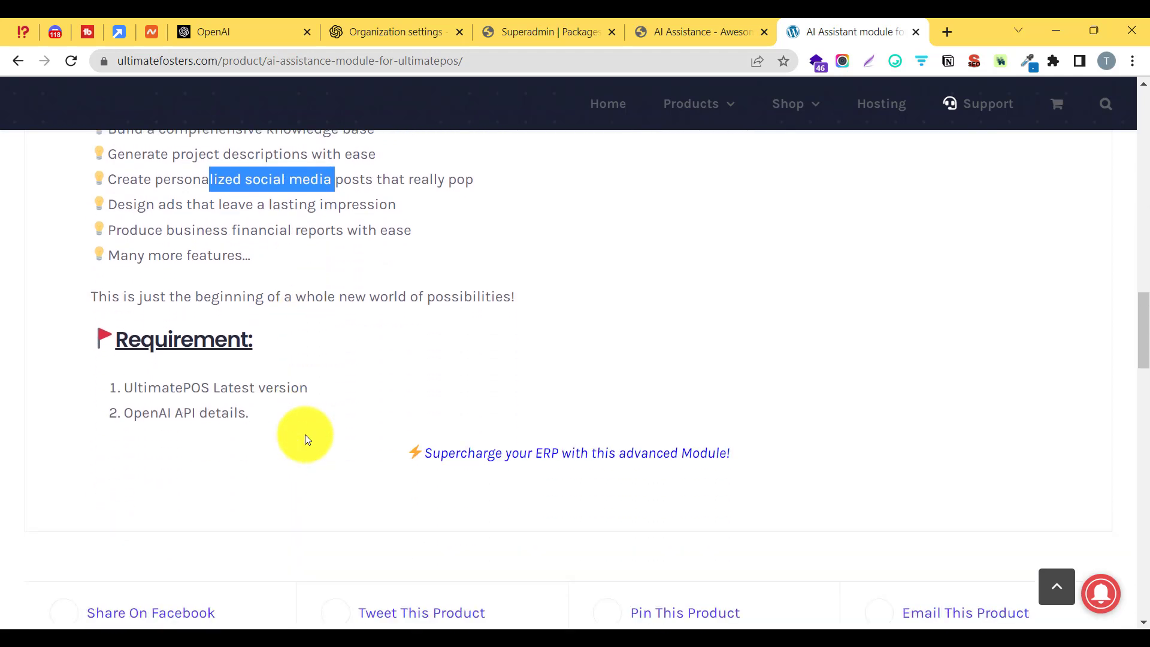
{"action": "left_click_drag", "start_coordinate": [124, 387], "coordinate": [317, 393]}
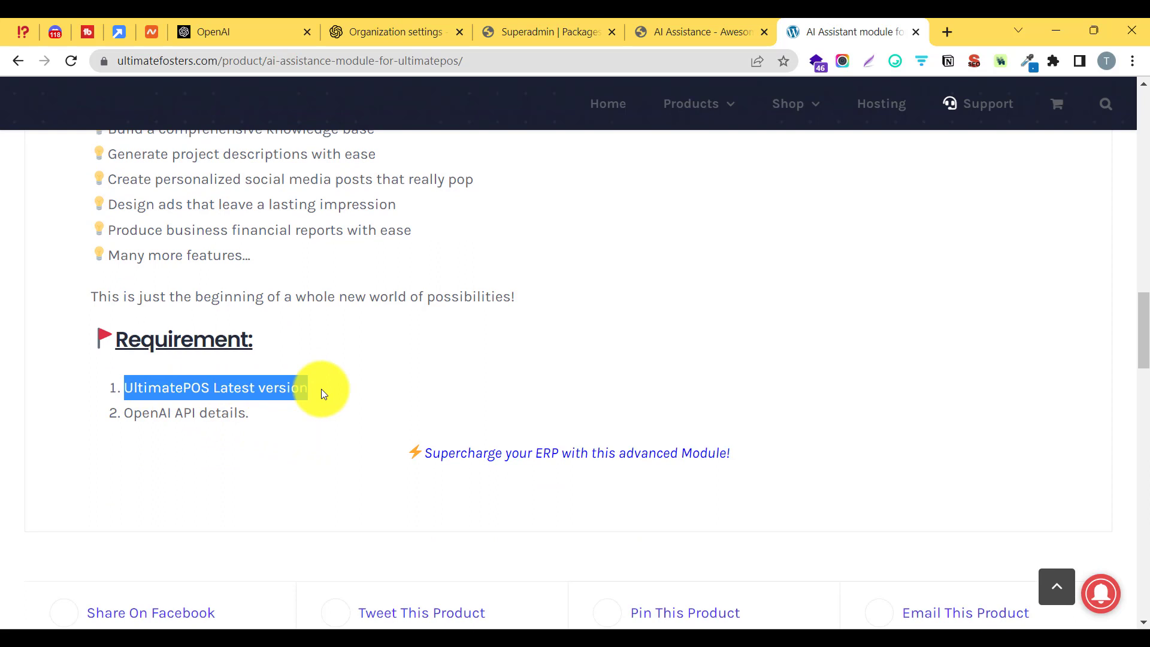
{"action": "left_click", "coordinate": [132, 413]}
{"action": "left_click_drag", "start_coordinate": [132, 413], "coordinate": [252, 413]}
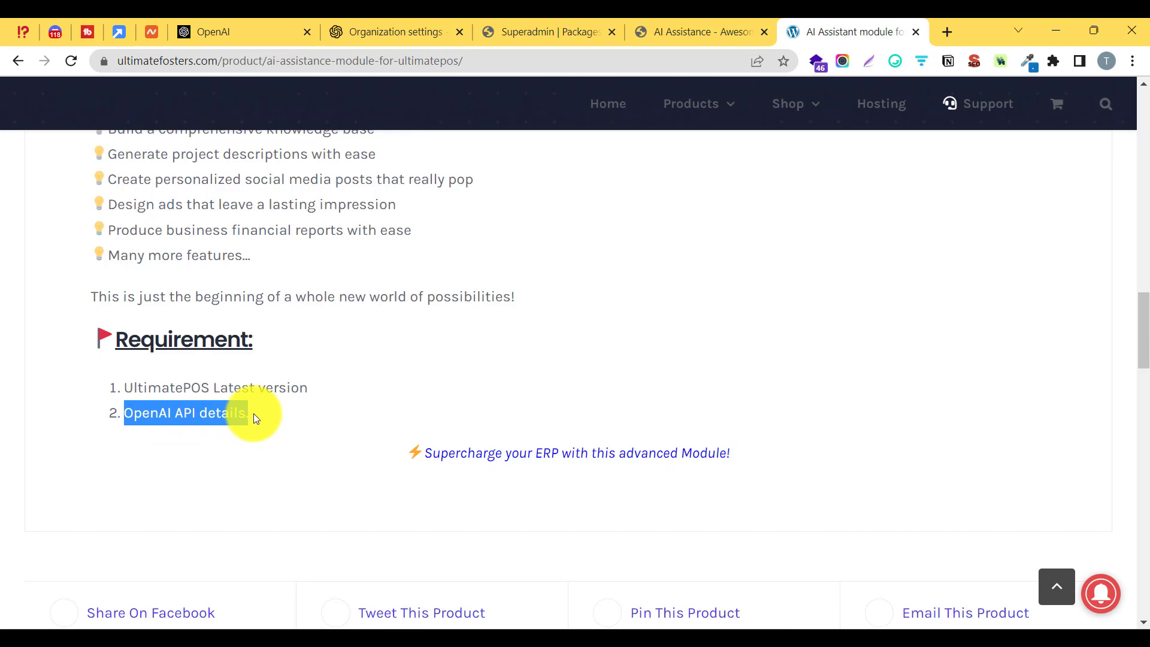
{"action": "left_click", "coordinate": [257, 39]}
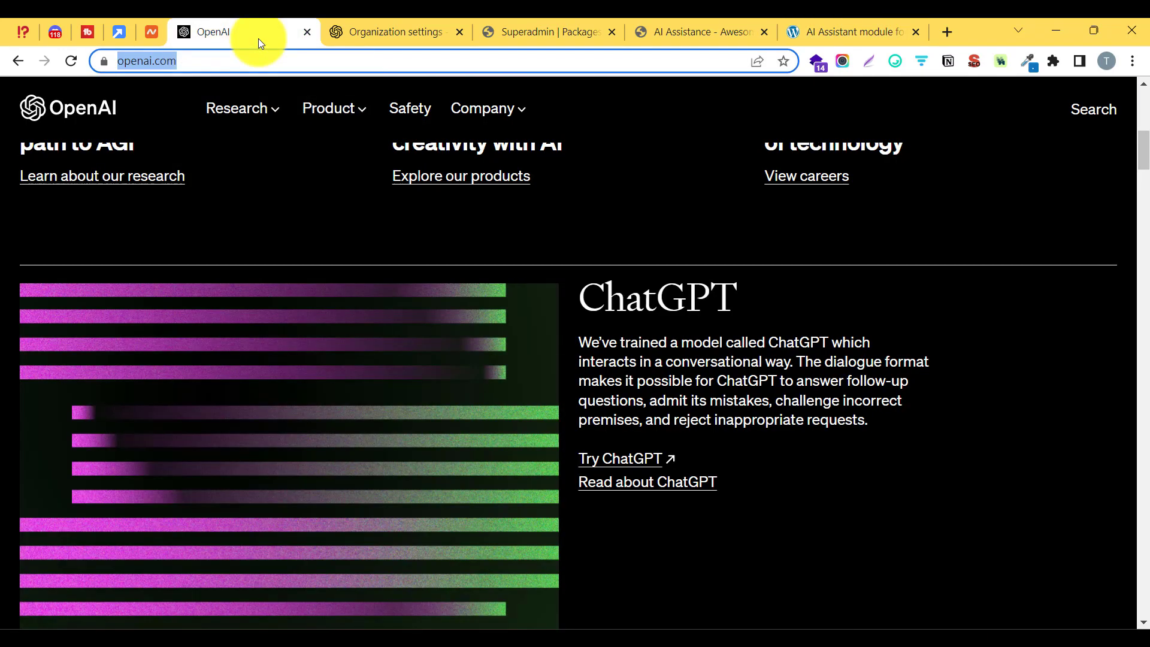
Go to the OpenAI Platform organization settings page
{"action": "left_click", "coordinate": [371, 34]}
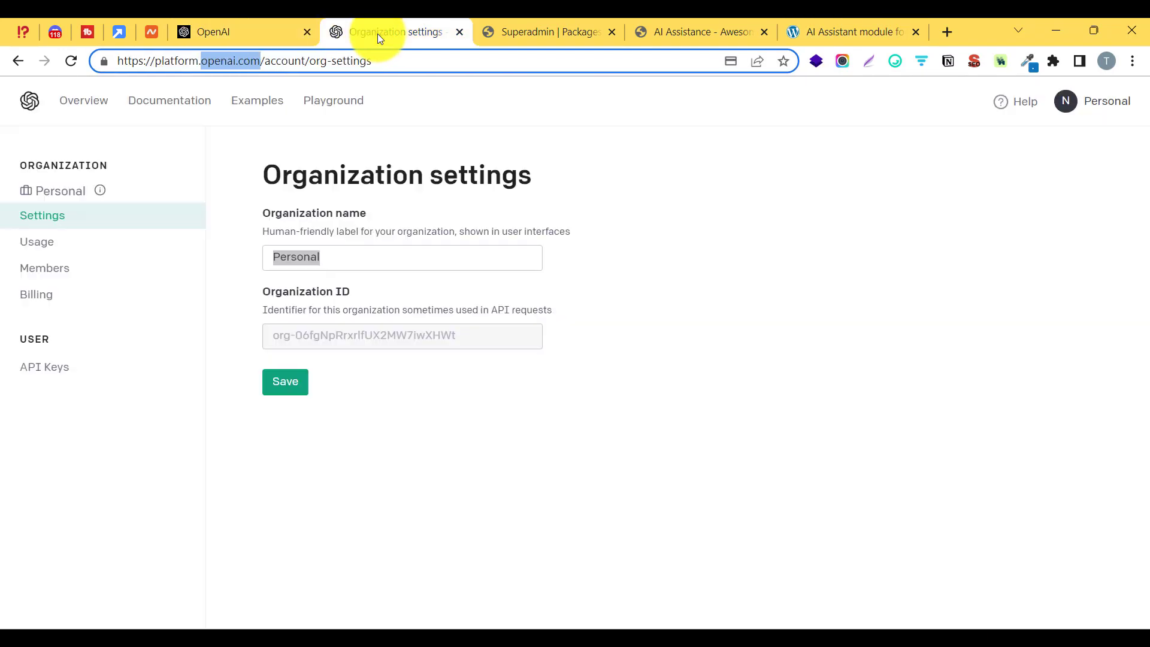
{"action": "left_click", "coordinate": [156, 61]}
{"action": "left_click_drag", "start_coordinate": [155, 62], "coordinate": [259, 56]}
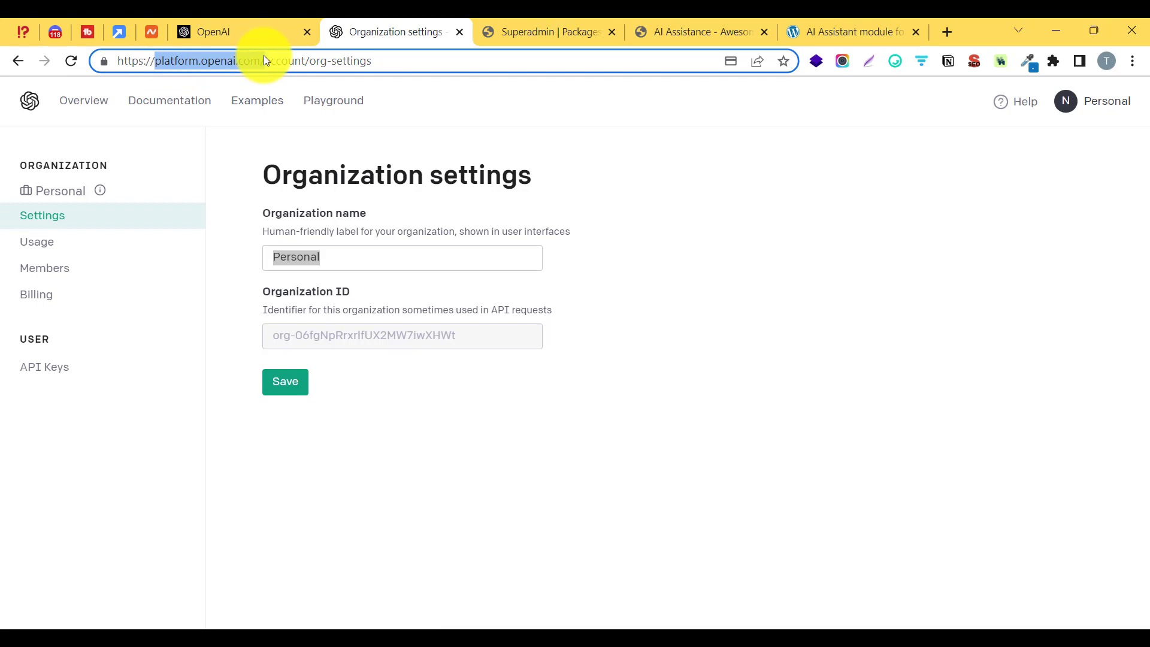
{"action": "left_click", "coordinate": [48, 221]}
Copy the Organization ID and bring up the .env file in VS Code
{"action": "triple_click", "coordinate": [316, 335]}
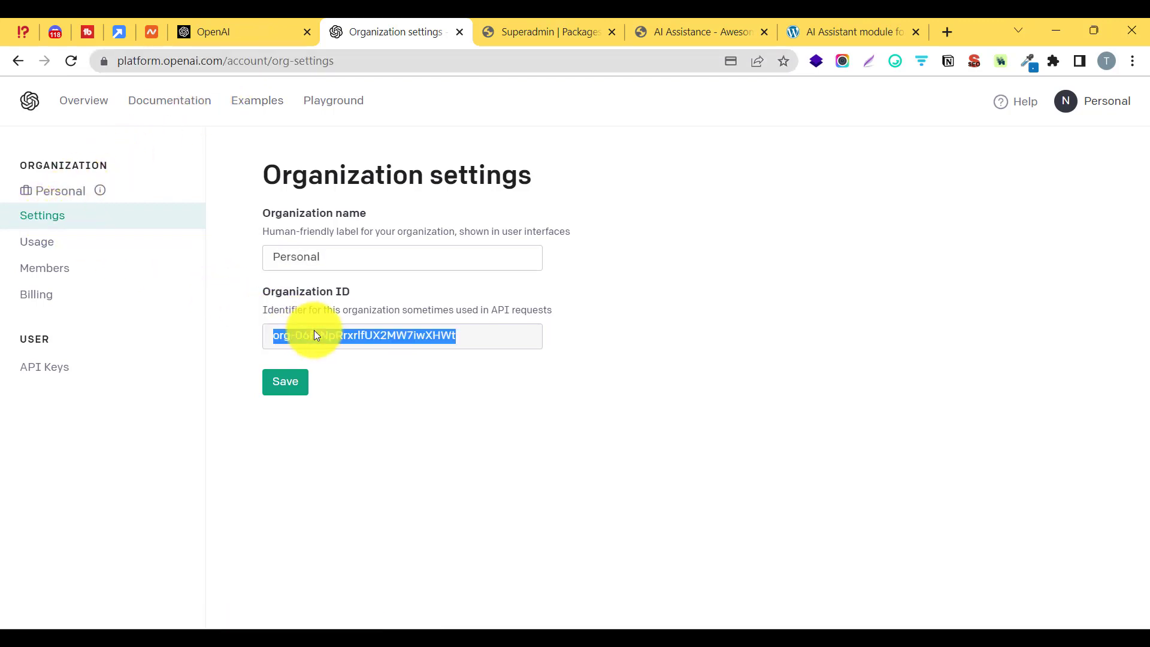
{"action": "right_click", "coordinate": [315, 335]}
{"action": "left_click", "coordinate": [323, 344]}
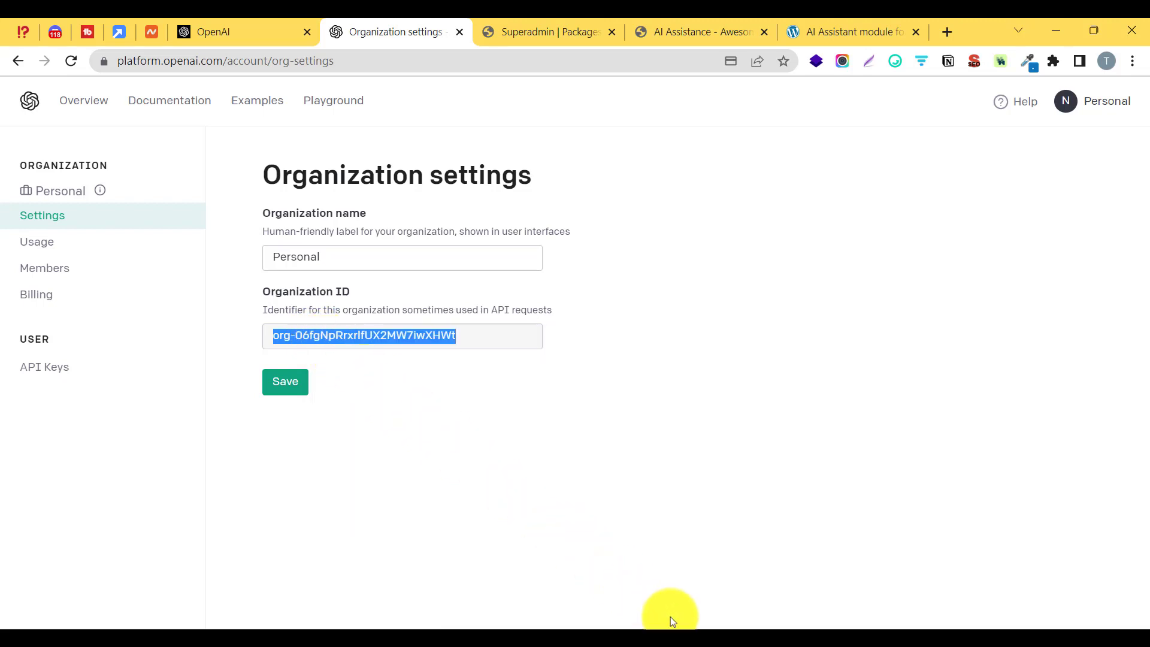
{"action": "left_click", "coordinate": [699, 621]}
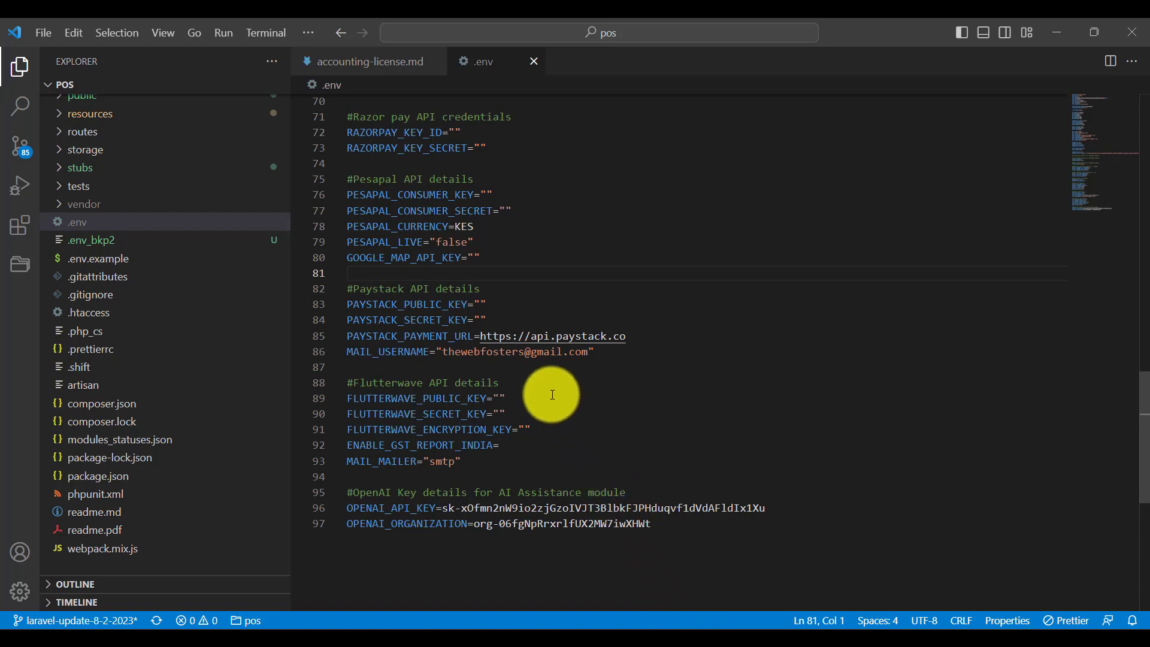
Paste the copied Organization ID as the OPENAI_ORGANIZATION value on line 97
{"action": "left_click_drag", "start_coordinate": [476, 525], "coordinate": [674, 525]}
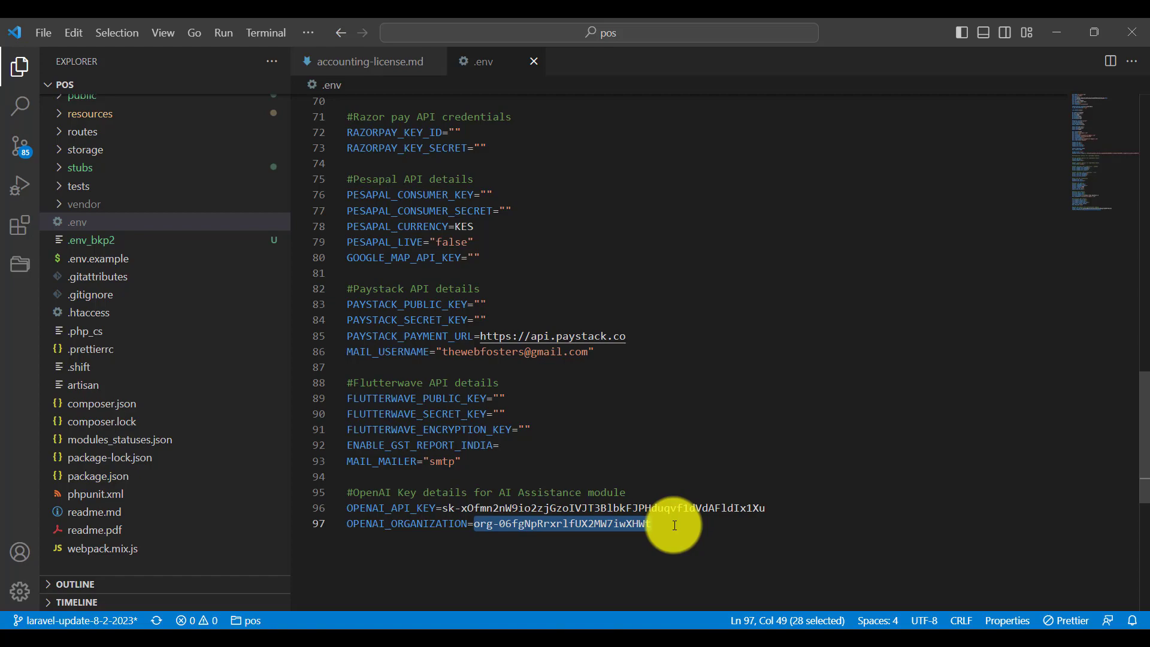
{"action": "key", "text": "ctrl+v"}
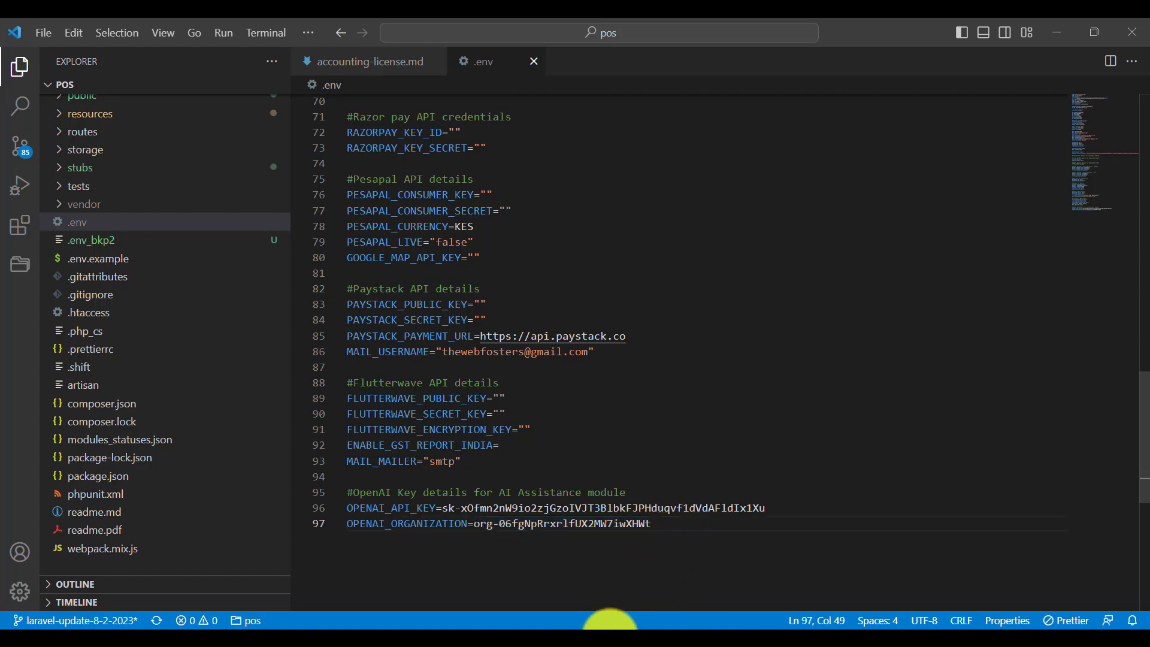
{"action": "left_click", "coordinate": [607, 639]}
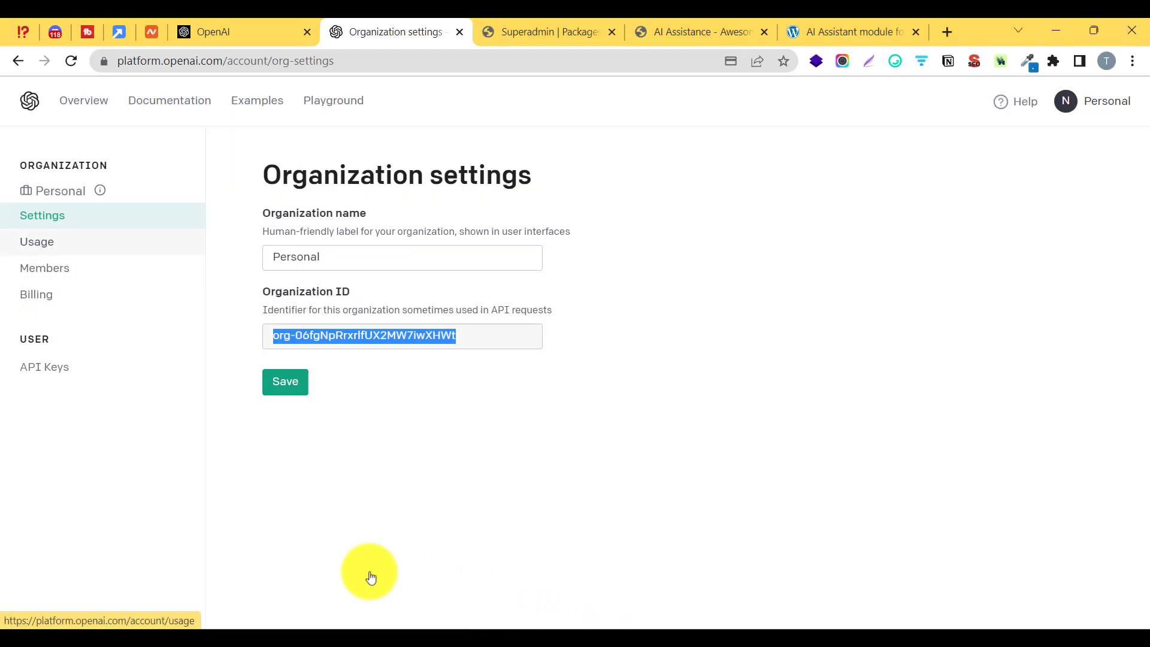
Create a new OpenAI secret API key and copy it to the clipboard
{"action": "left_click", "coordinate": [36, 294]}
{"action": "left_click", "coordinate": [63, 485]}
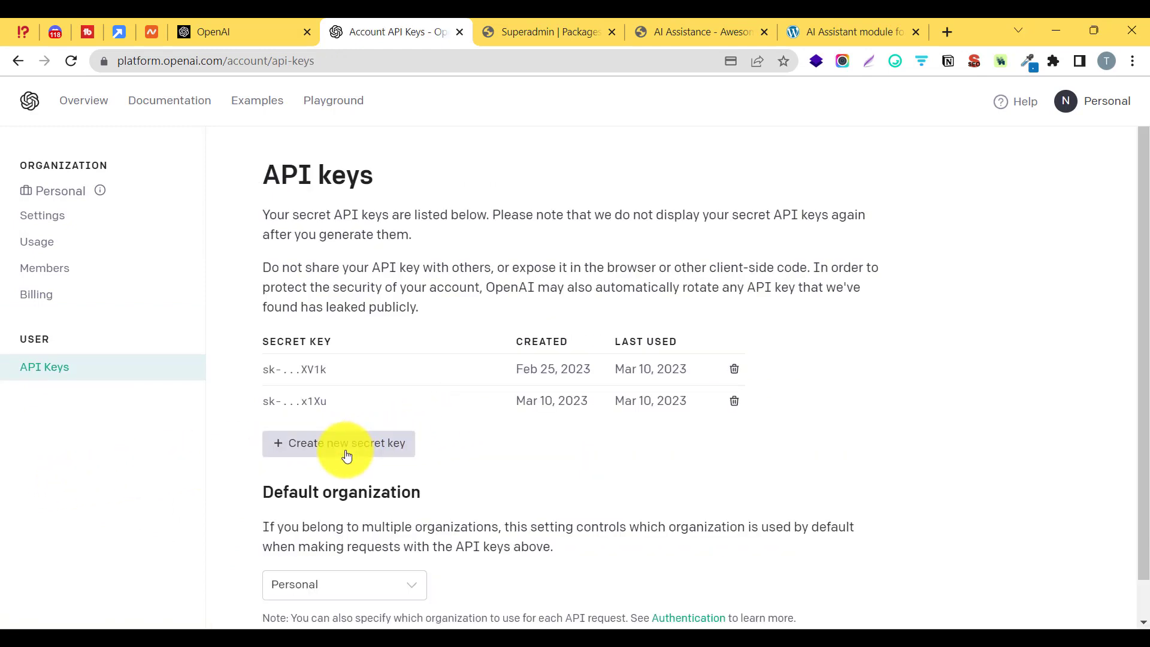
{"action": "left_click", "coordinate": [346, 454]}
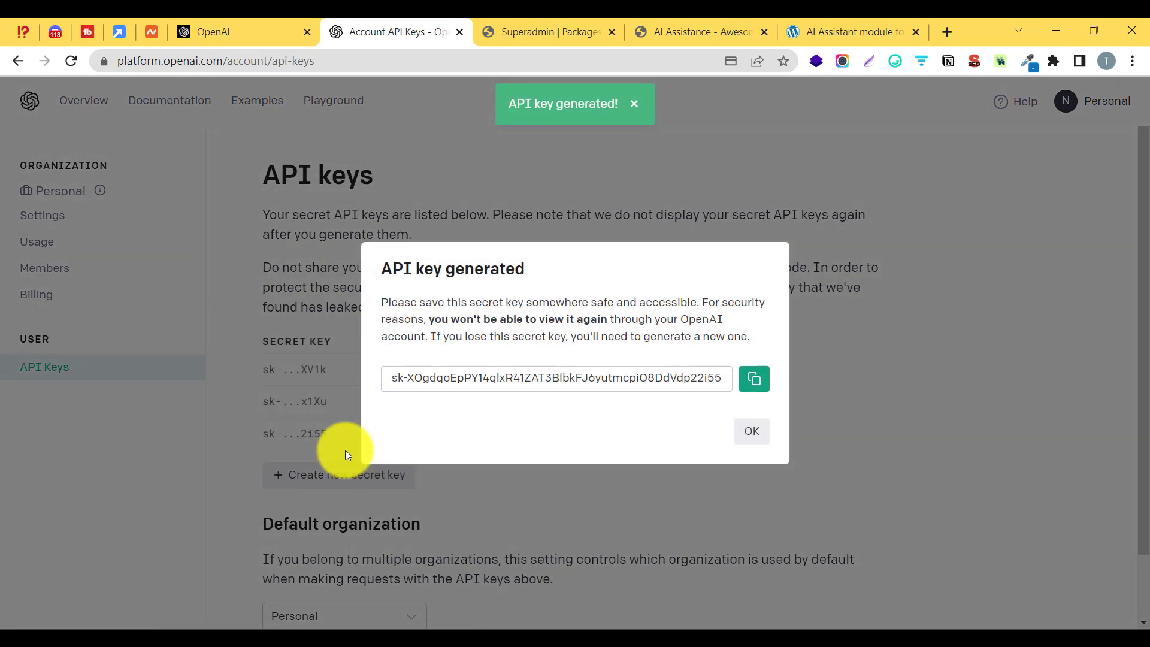
{"action": "left_click", "coordinate": [753, 379]}
{"action": "left_click", "coordinate": [750, 432]}
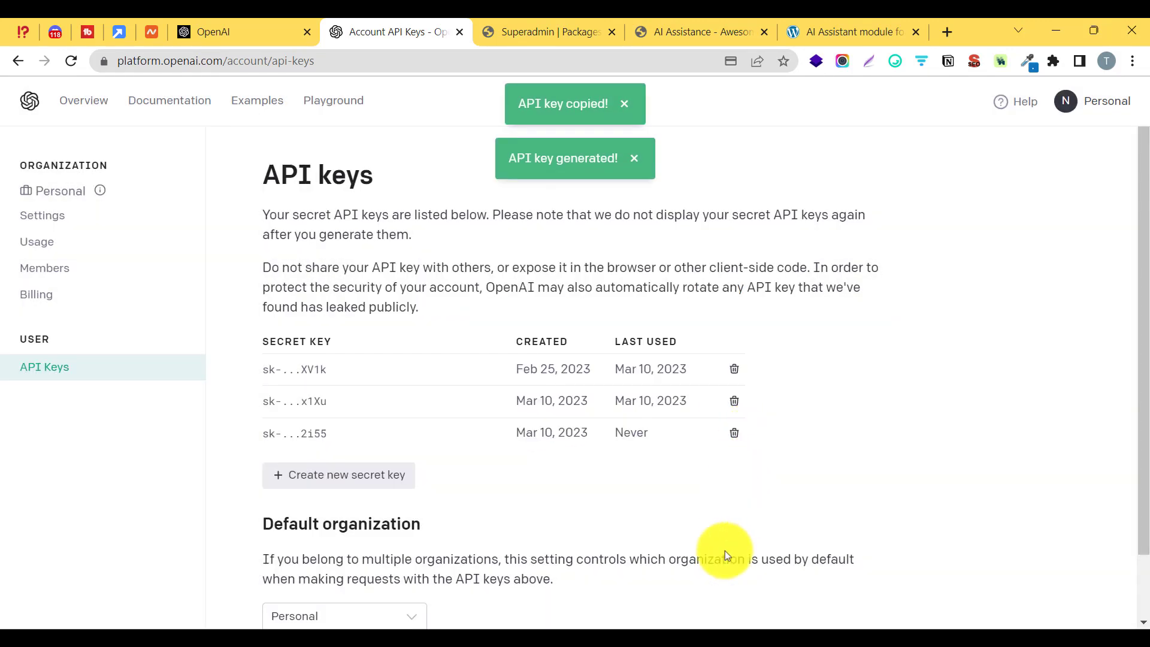
{"action": "left_click", "coordinate": [698, 626]}
Paste the new secret key as the OPENAI_API_KEY value on line 96 of .env
{"action": "left_click_drag", "start_coordinate": [442, 508], "coordinate": [794, 505]}
{"action": "key", "text": "ctrl+v"}
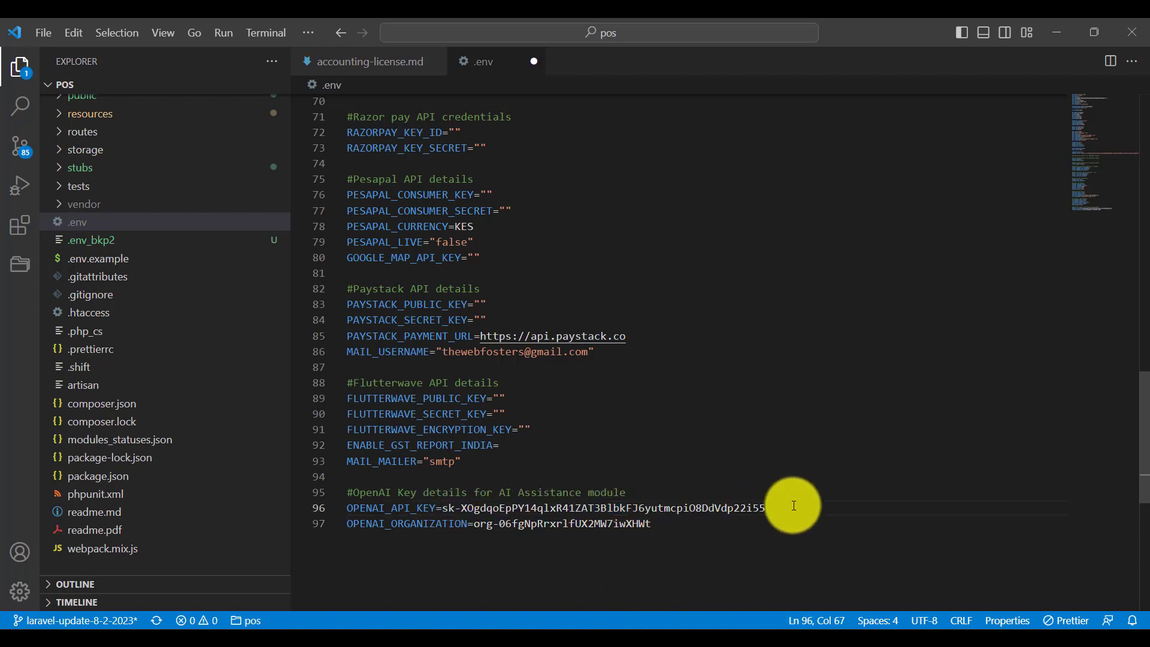
{"action": "left_click_drag", "start_coordinate": [347, 508], "coordinate": [433, 510]}
{"action": "left_click_drag", "start_coordinate": [353, 523], "coordinate": [473, 524]}
{"action": "left_click", "coordinate": [606, 628]}
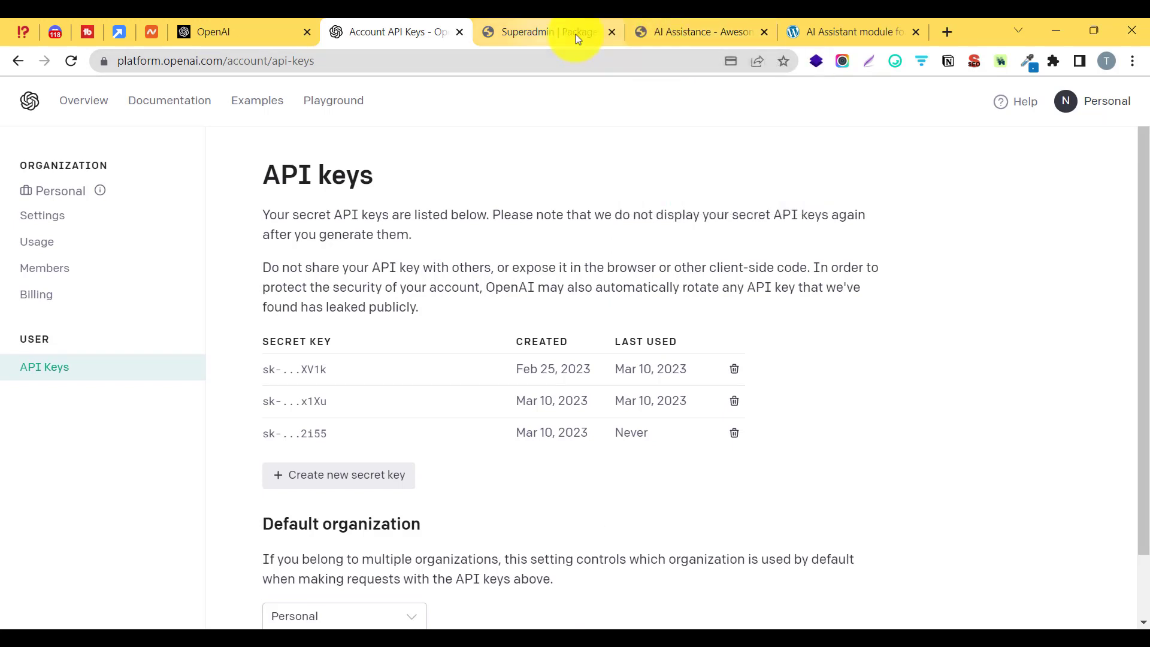
Open the Unlimited package for editing and check the AI Assistance Module with 5000 max tokens
{"action": "left_click", "coordinate": [542, 32]}
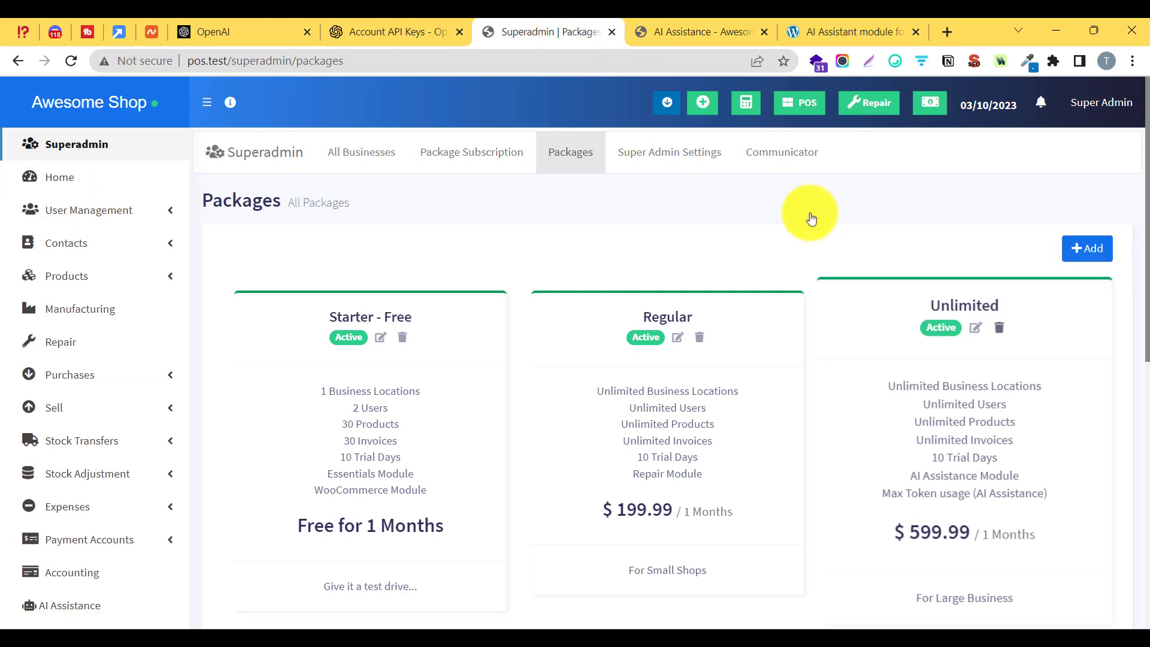
{"action": "left_click", "coordinate": [972, 326]}
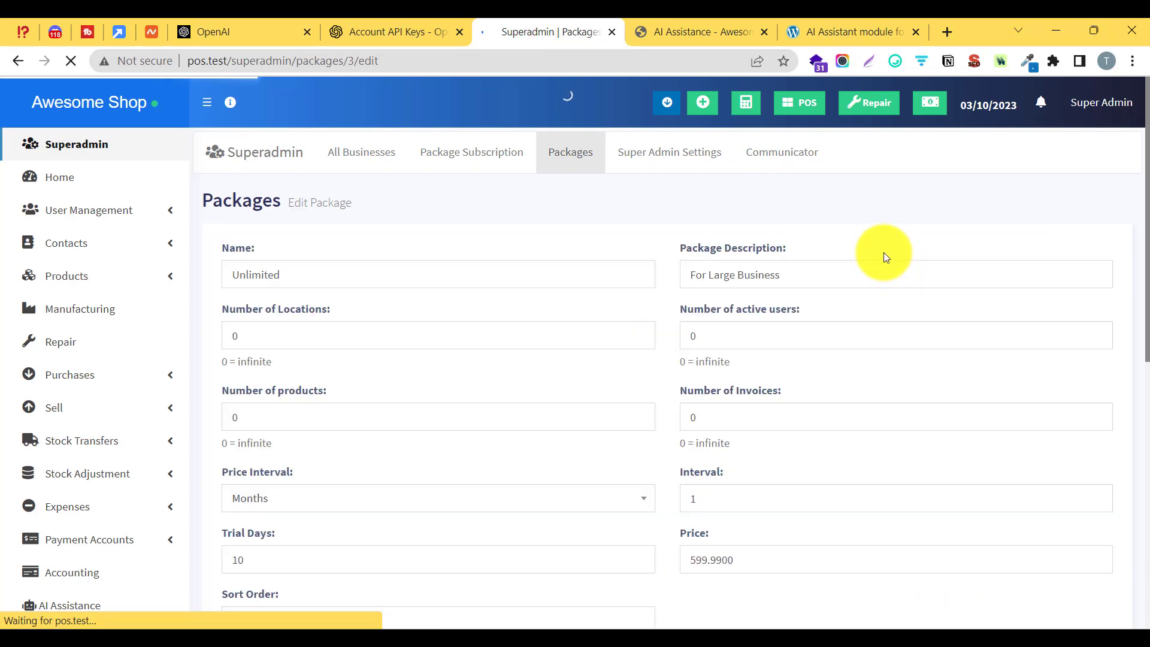
{"action": "scroll", "coordinate": [883, 254], "scroll_direction": "down", "scroll_amount": 8}
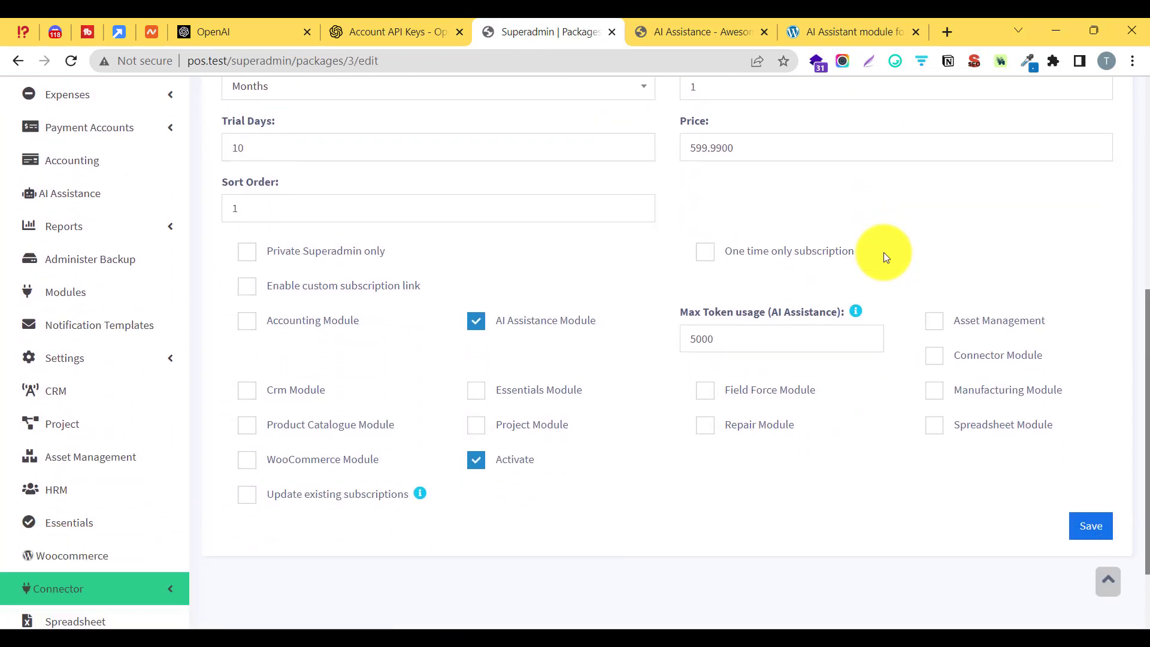
{"action": "left_click_drag", "start_coordinate": [444, 312], "coordinate": [615, 315]}
{"action": "double_click", "coordinate": [778, 341]}
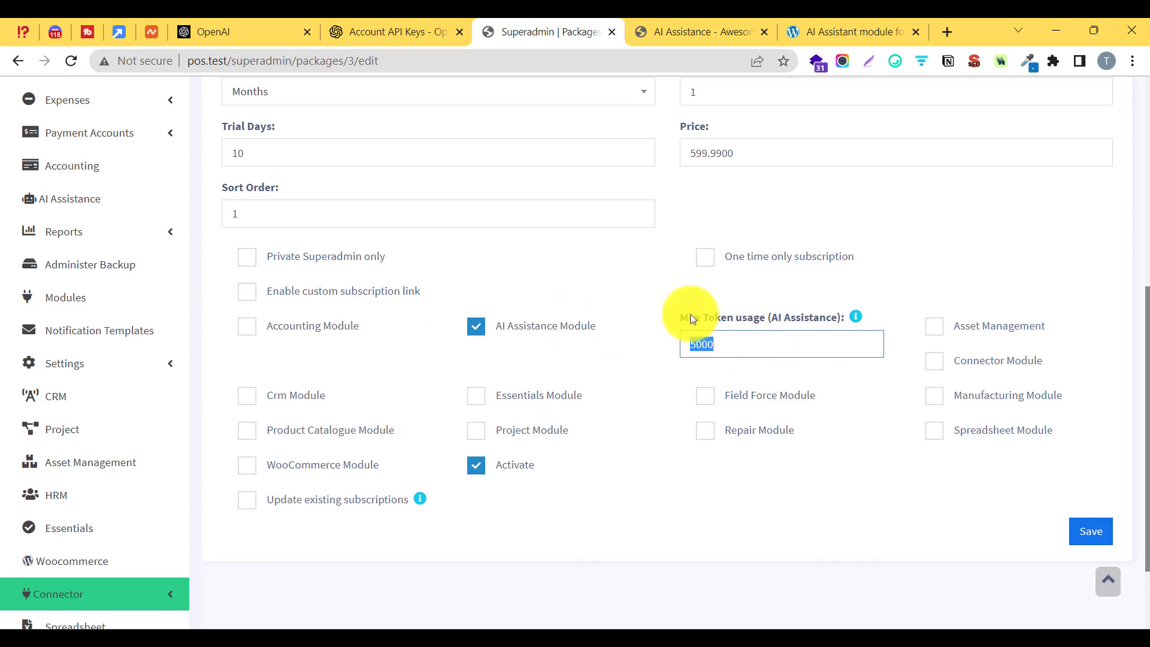
Keep Max Token usage at 5000 and tick Update existing subscriptions
{"action": "scroll", "coordinate": [531, 264], "scroll_direction": "up", "scroll_amount": 7}
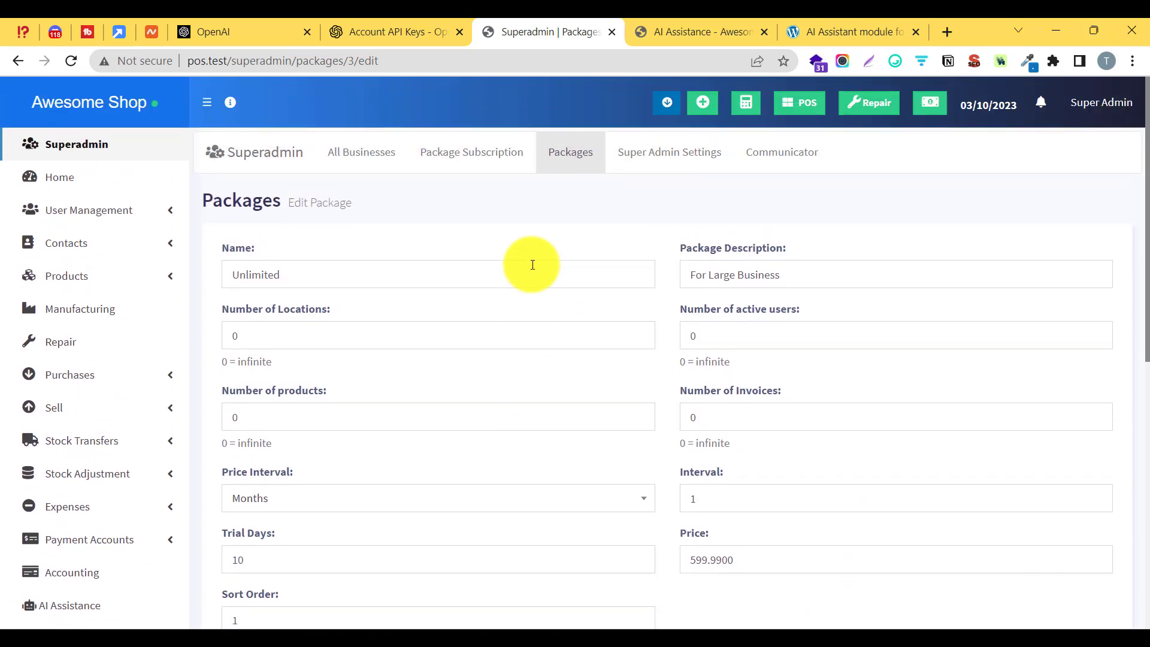
{"action": "left_click", "coordinate": [479, 274]}
{"action": "scroll", "coordinate": [523, 252], "scroll_direction": "down", "scroll_amount": 3}
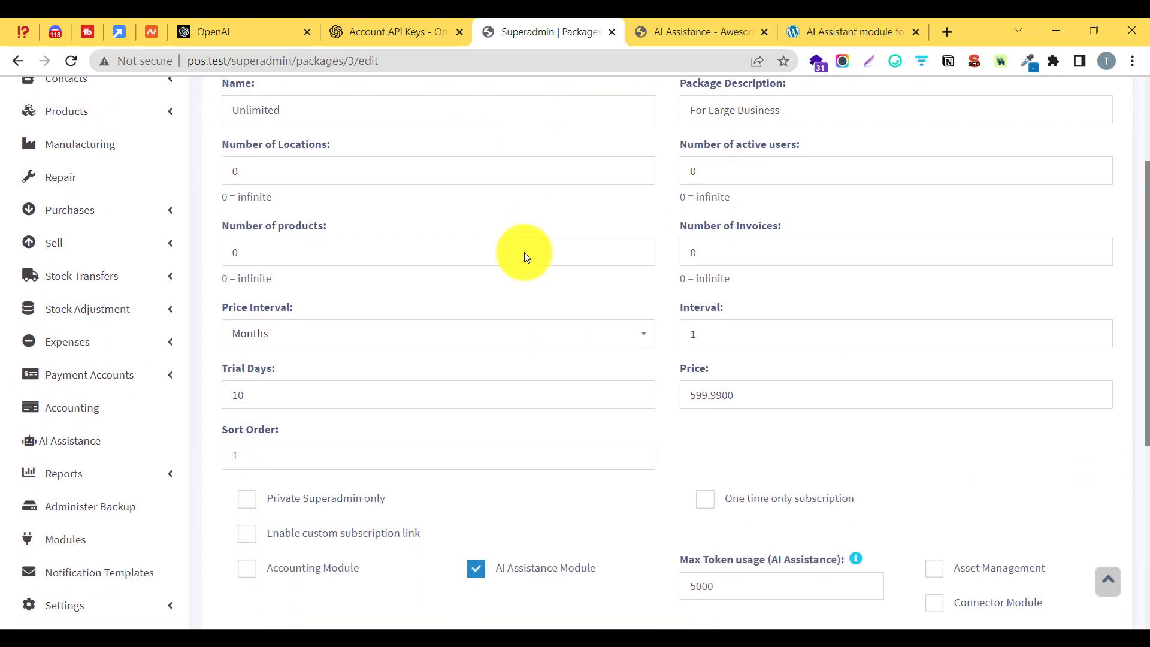
{"action": "scroll", "coordinate": [524, 253], "scroll_direction": "down", "scroll_amount": 4}
{"action": "double_click", "coordinate": [732, 330]}
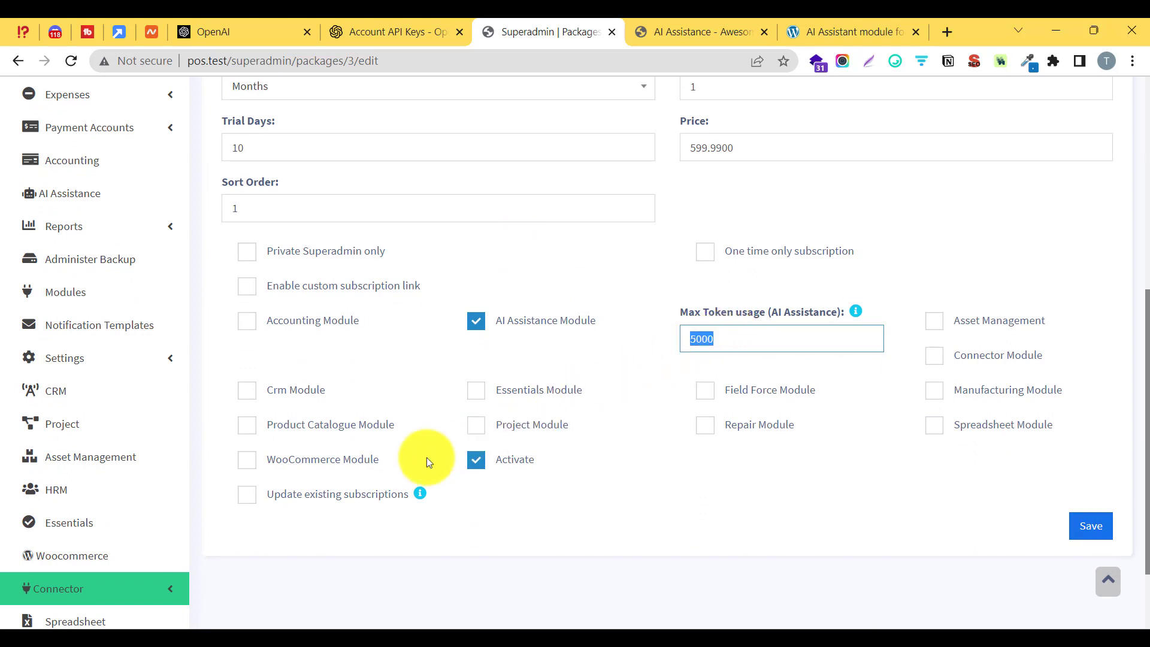
{"action": "left_click", "coordinate": [340, 499]}
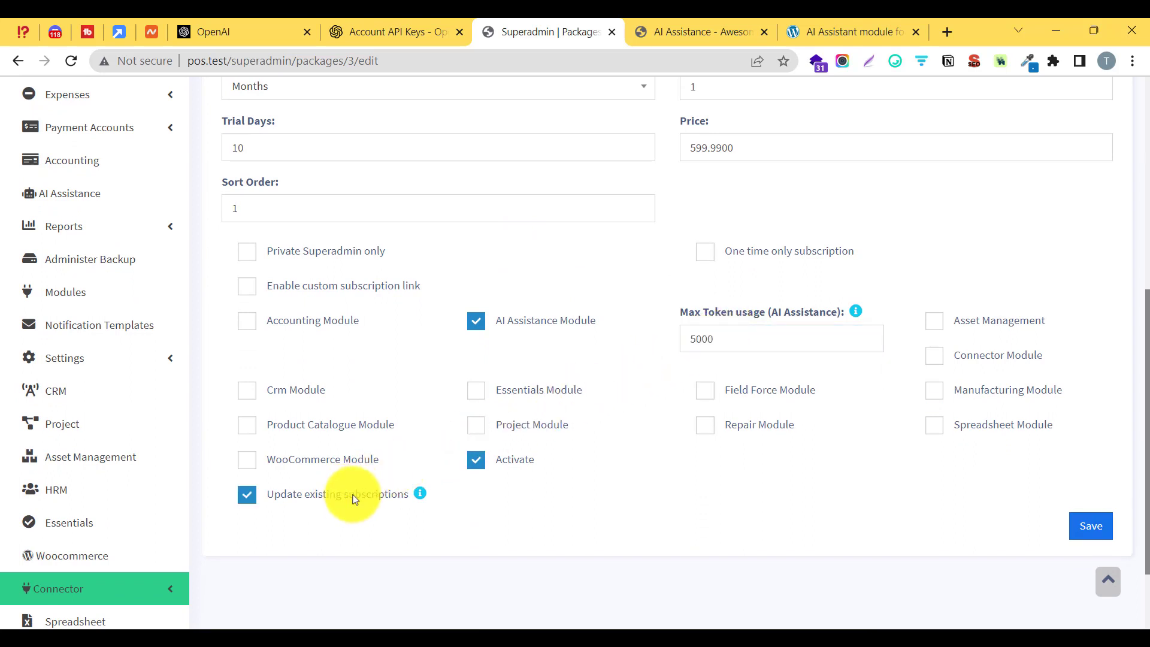
Save the Unlimited package changes
{"action": "left_click", "coordinate": [1076, 527]}
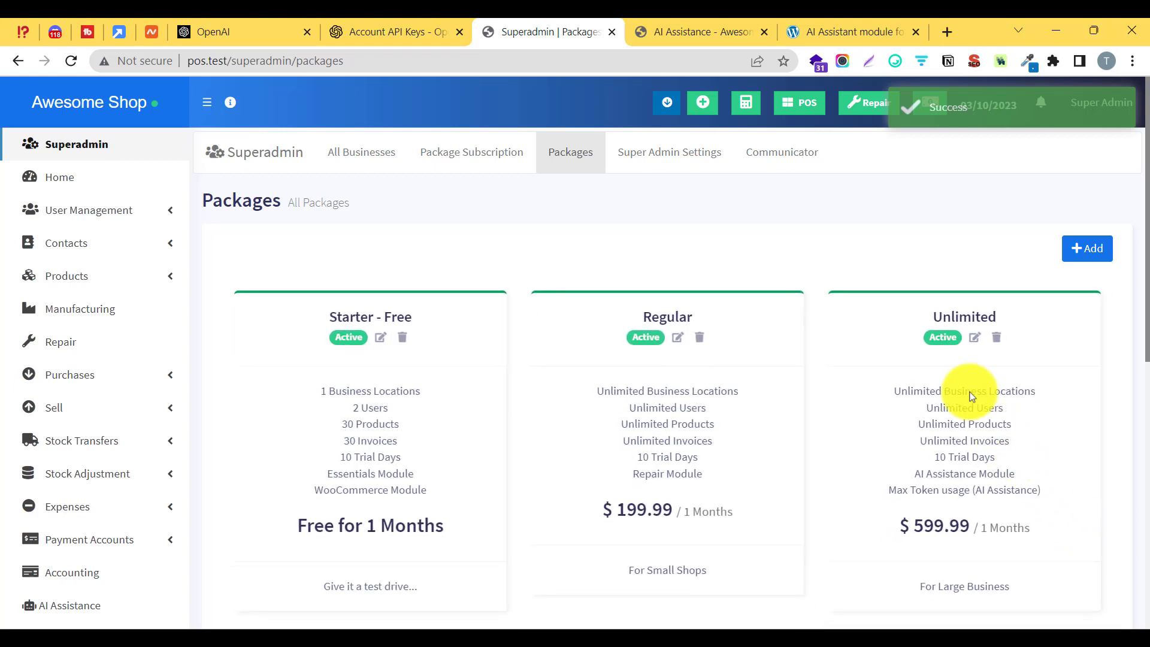
Reload the AI Assistance dashboard in its browser tab
{"action": "left_click", "coordinate": [682, 34]}
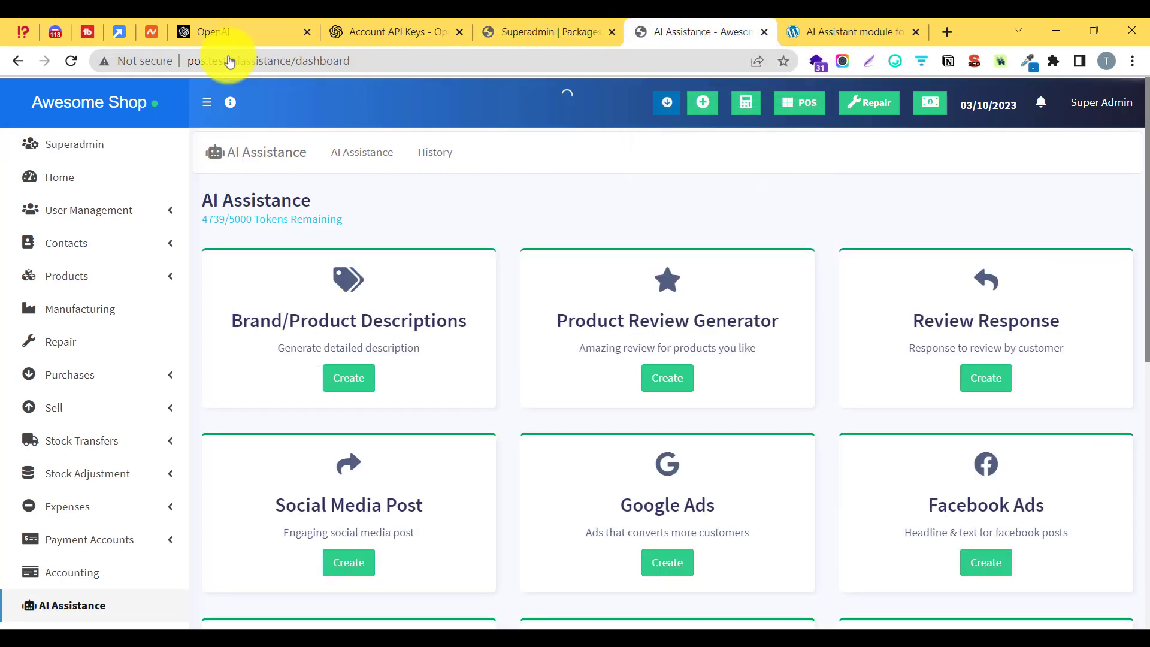
{"action": "left_click", "coordinate": [73, 66]}
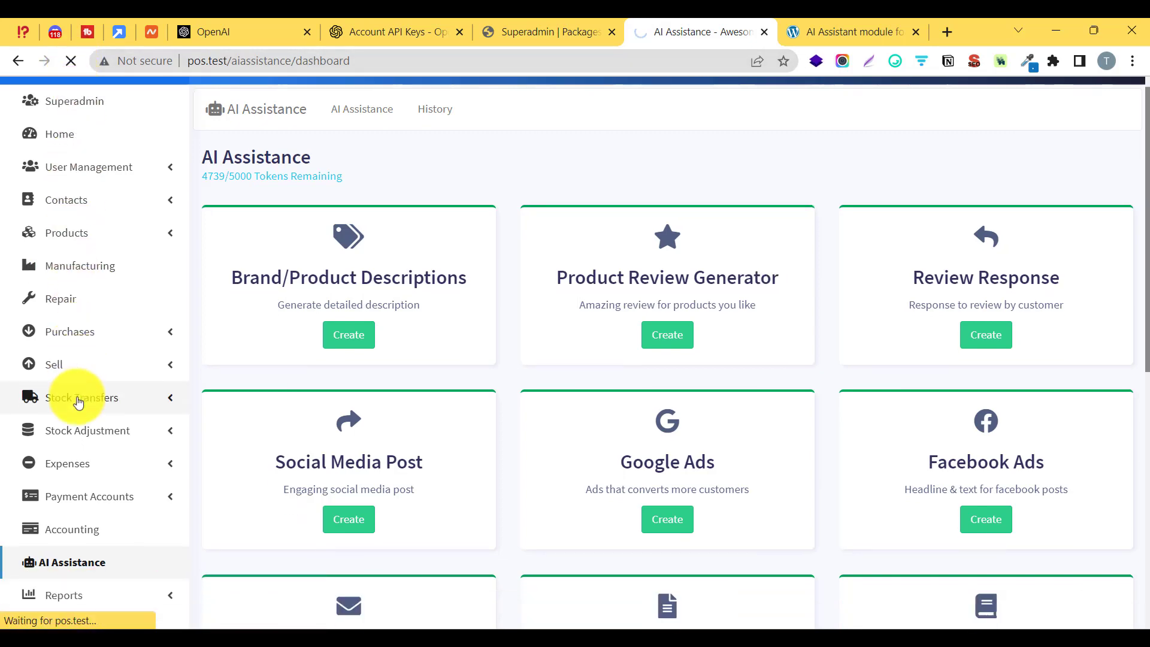
{"action": "scroll", "coordinate": [79, 442], "scroll_direction": "down", "scroll_amount": 3}
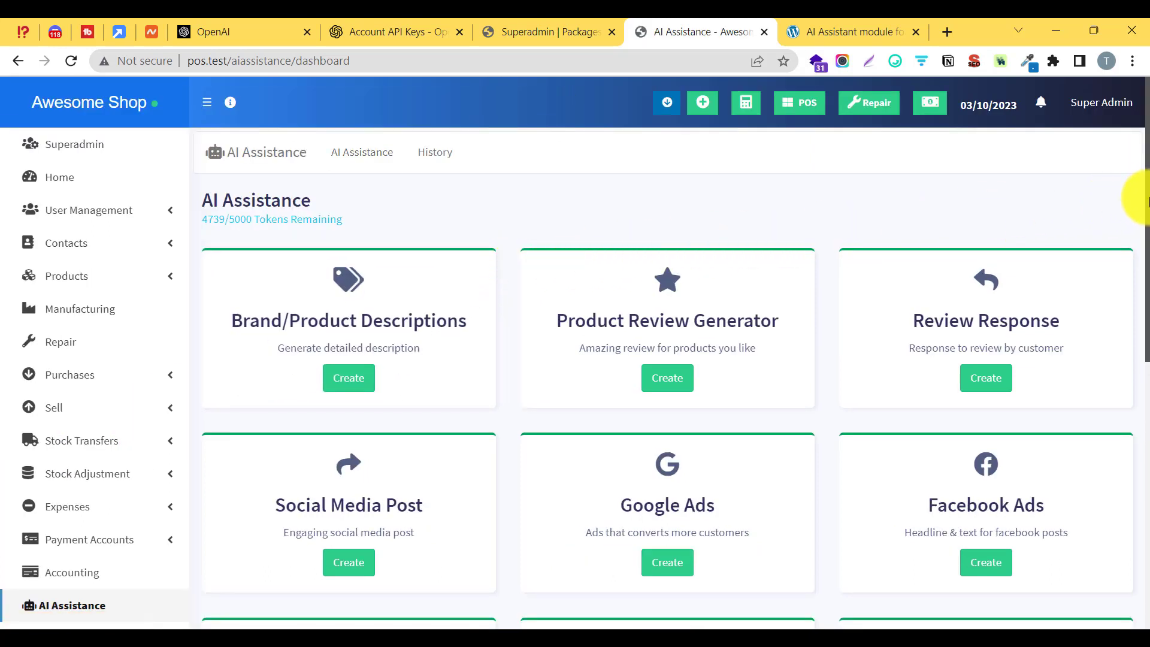
{"action": "scroll", "coordinate": [1144, 245], "scroll_direction": "down", "scroll_amount": 1}
{"action": "left_click_drag", "start_coordinate": [1145, 244], "coordinate": [1138, 323]}
{"action": "scroll", "coordinate": [1131, 186], "scroll_direction": "up", "scroll_amount": 4}
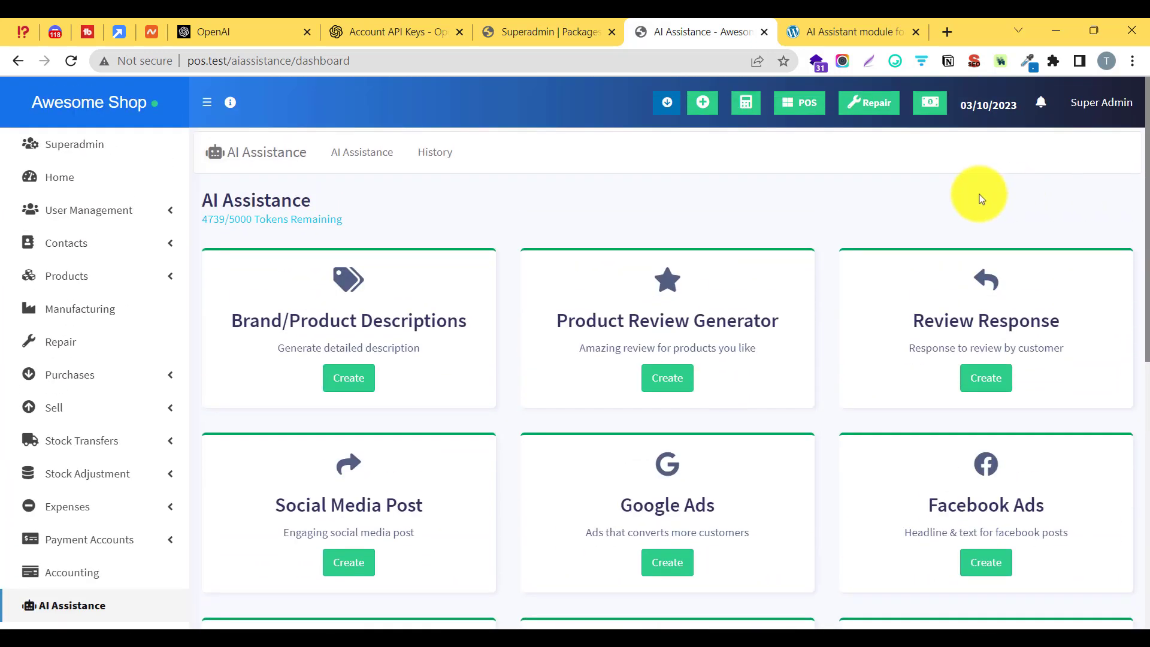
Highlight the 4739/5000 Tokens Remaining counter and the Brand/Product Descriptions tool
{"action": "left_click_drag", "start_coordinate": [204, 219], "coordinate": [359, 223]}
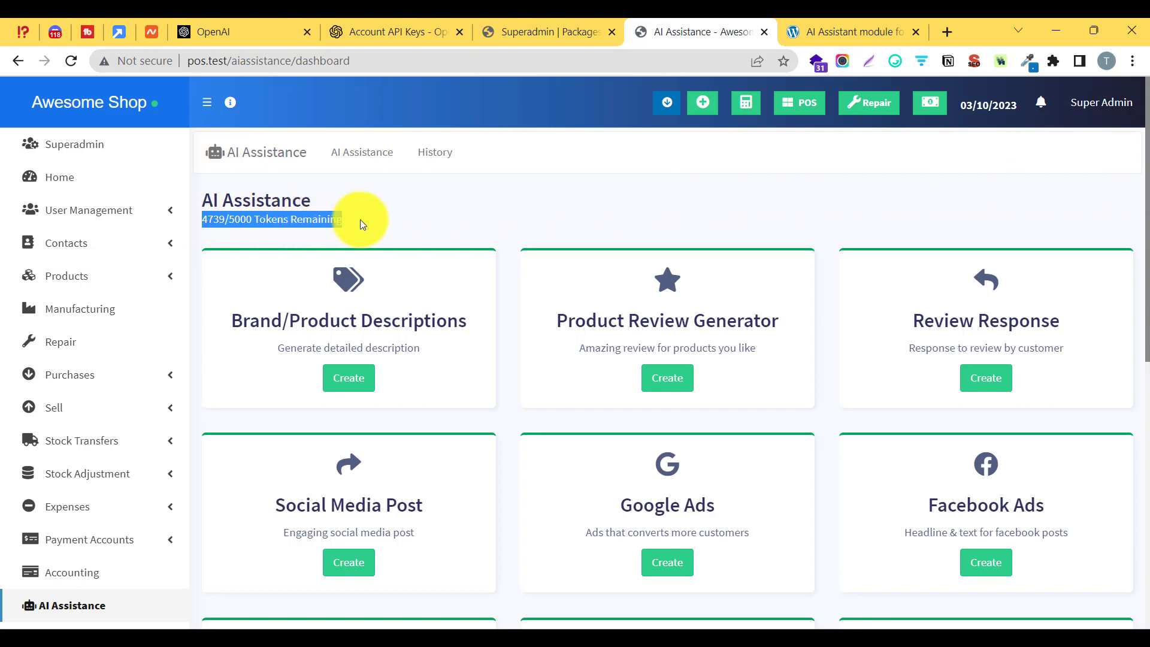
{"action": "left_click", "coordinate": [361, 224]}
{"action": "left_click_drag", "start_coordinate": [231, 221], "coordinate": [341, 219]}
{"action": "double_click", "coordinate": [344, 221]}
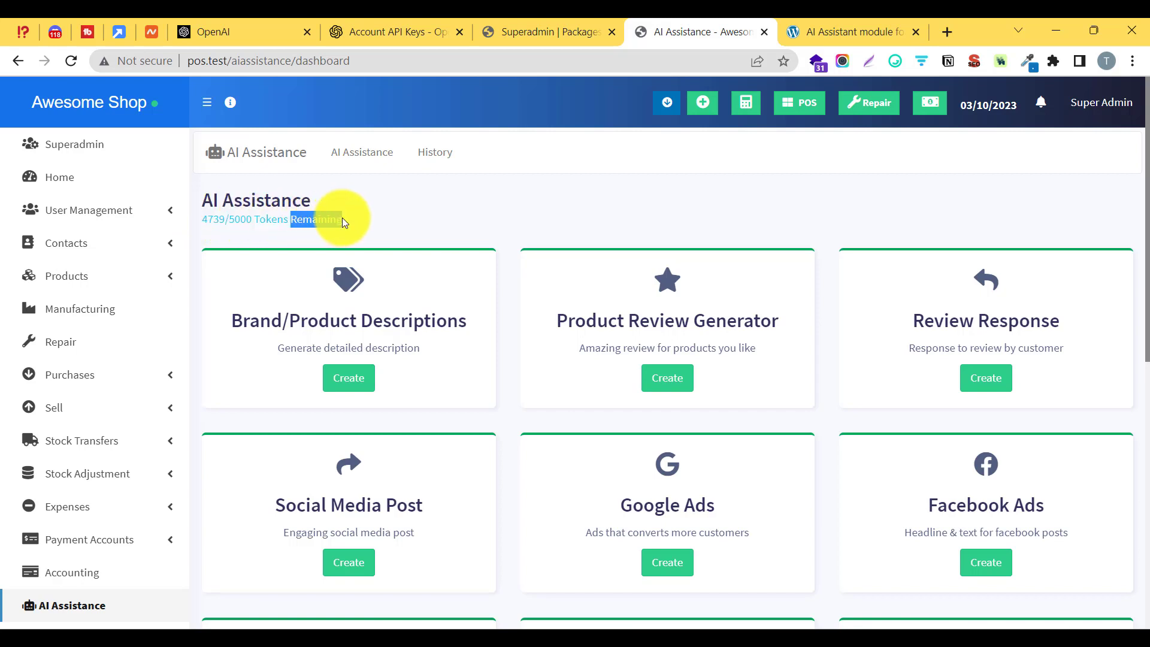
{"action": "left_click_drag", "start_coordinate": [220, 320], "coordinate": [469, 319]}
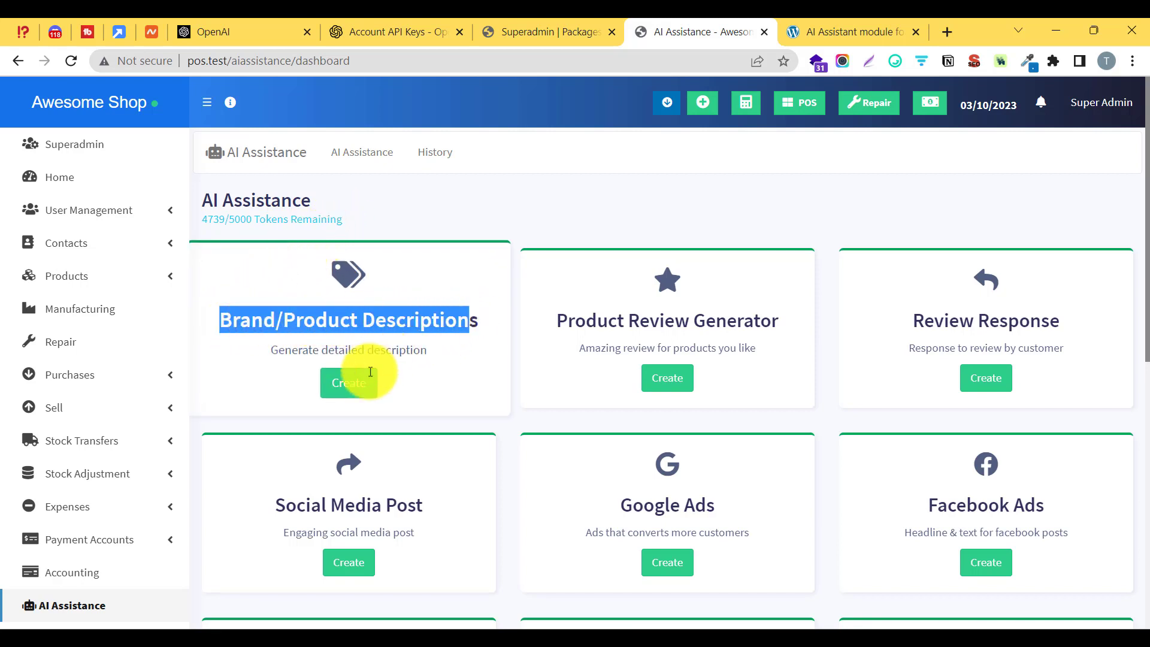
Open the Brand/Product Descriptions generator and enter UltimatePOS as the name
{"action": "left_click", "coordinate": [337, 392]}
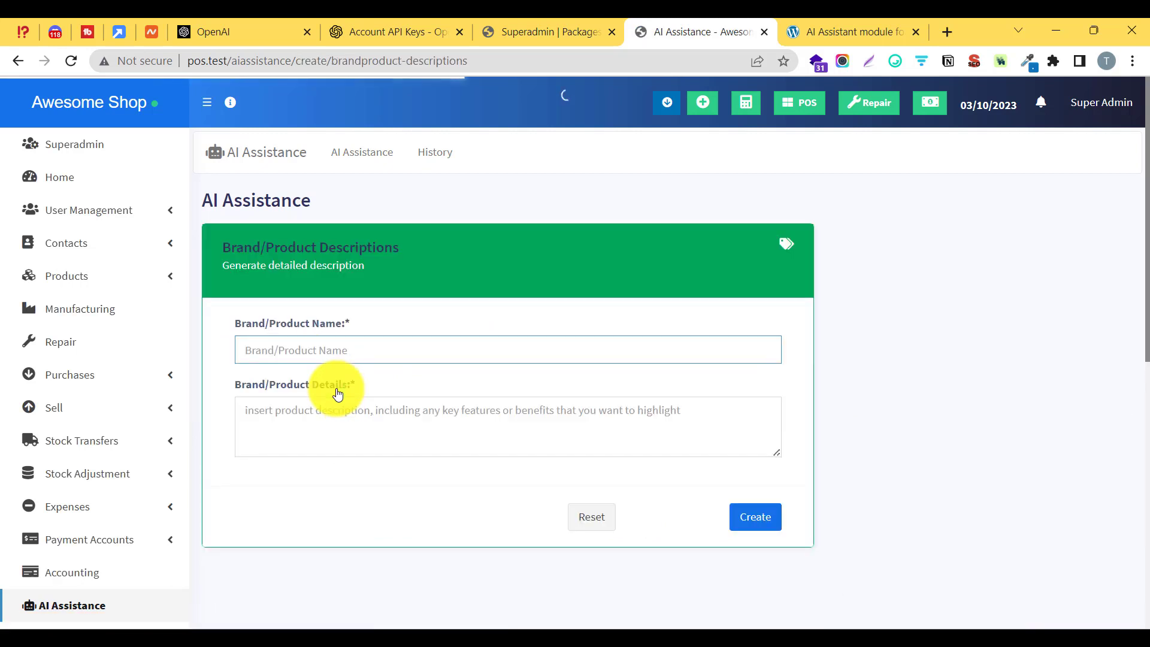
{"action": "left_click", "coordinate": [353, 247]}
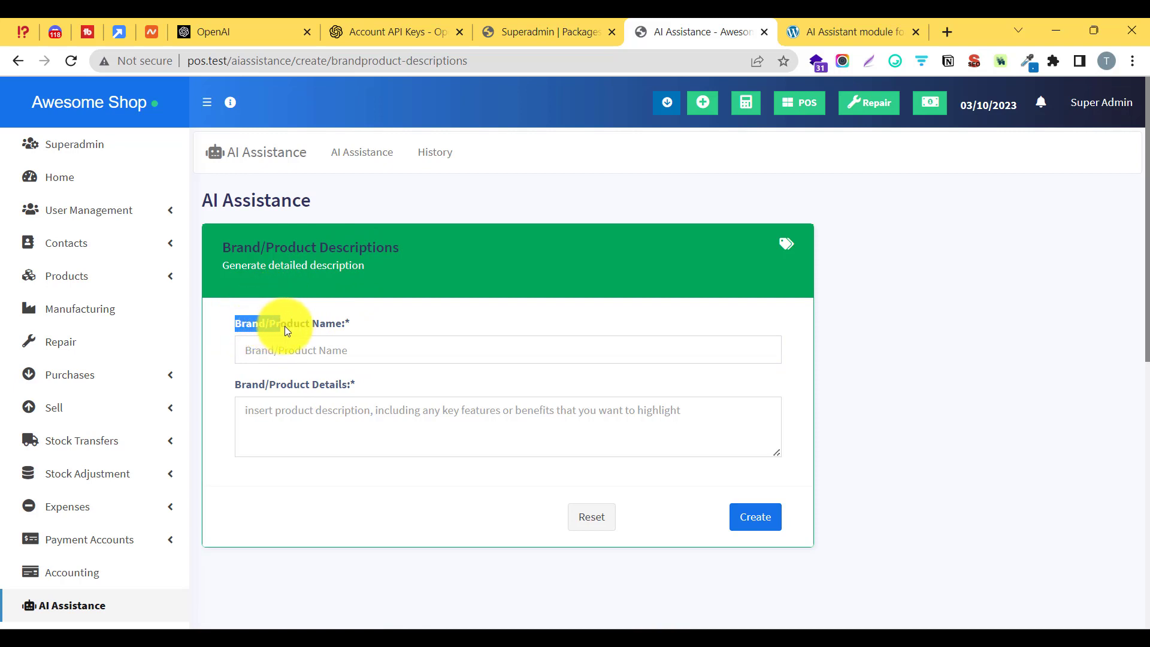
{"action": "left_click_drag", "start_coordinate": [230, 384], "coordinate": [385, 381]}
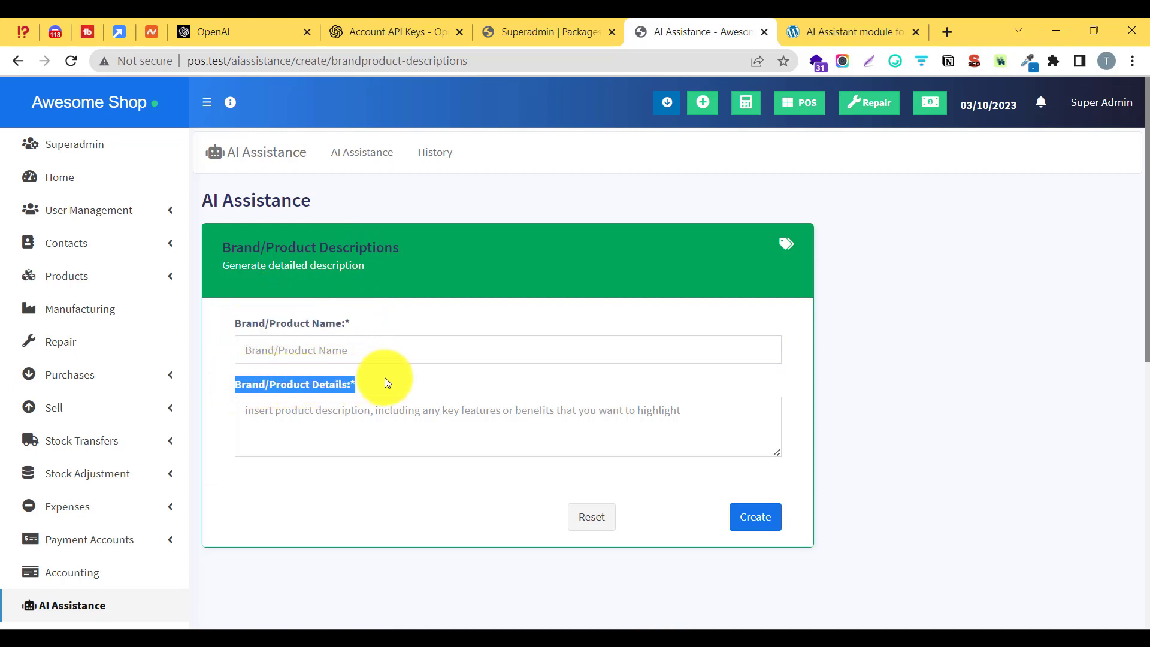
{"action": "left_click", "coordinate": [498, 339]}
{"action": "type", "text": "Ultimate"}
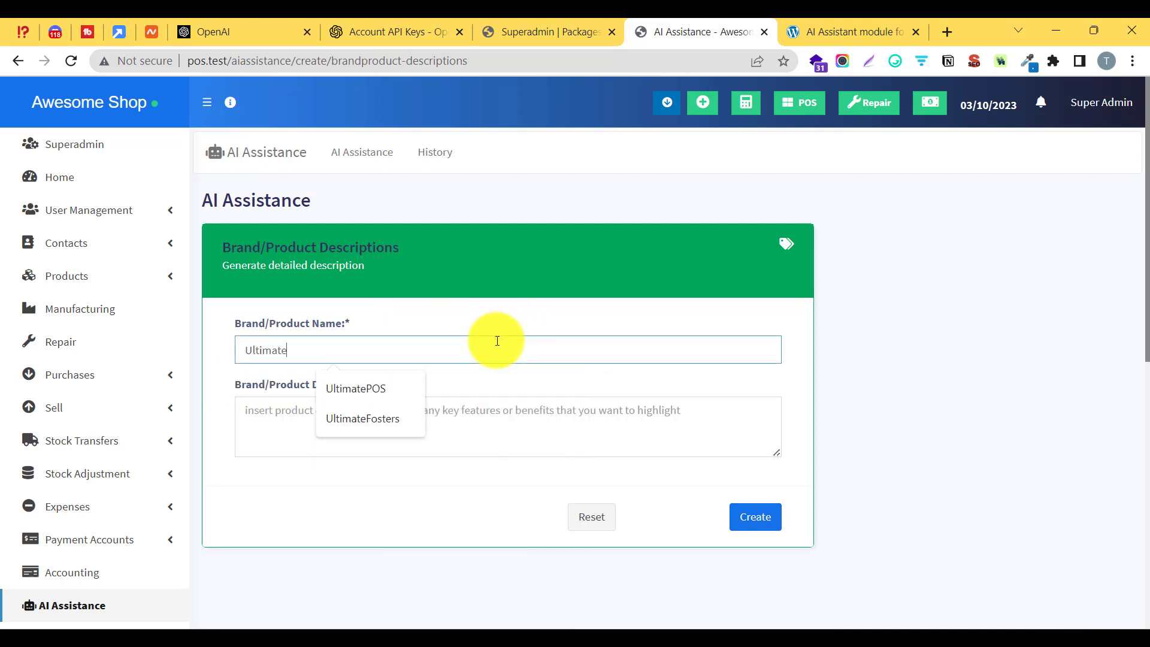
{"action": "key", "text": "Down"}
{"action": "key", "text": "Return"}
{"action": "key", "text": "Tab"}
Enter 'Cloud-based point-of-sale application for small & medium-sized business' as details and generate
{"action": "type", "text": "Cloud "}
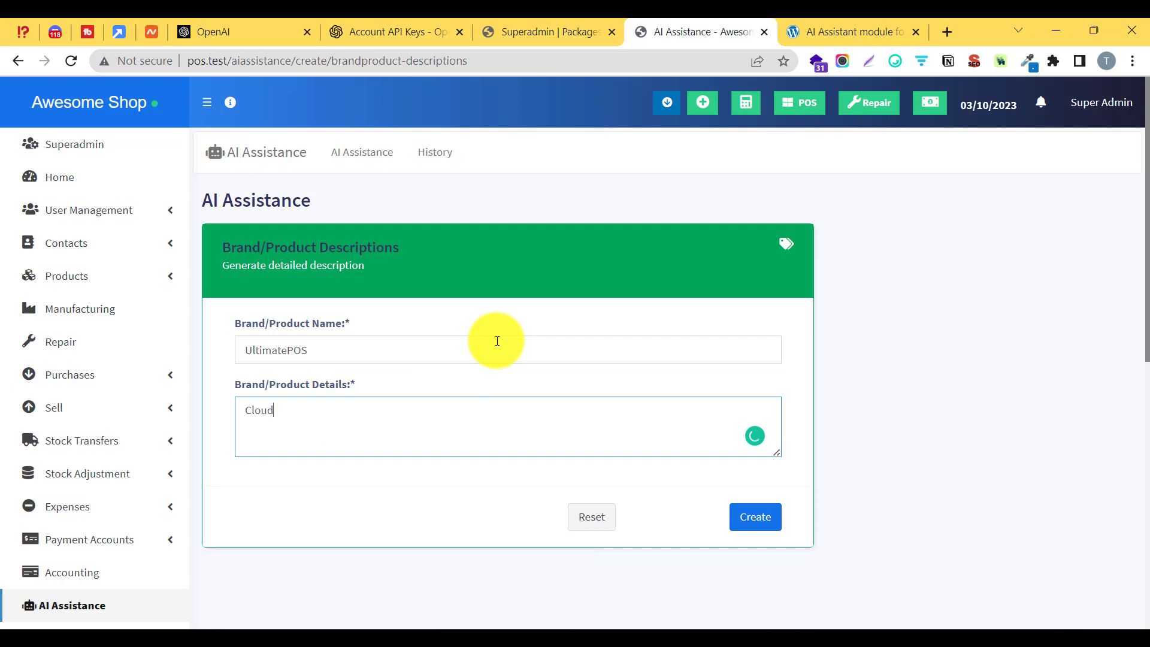
{"action": "type", "text": "based pi"}
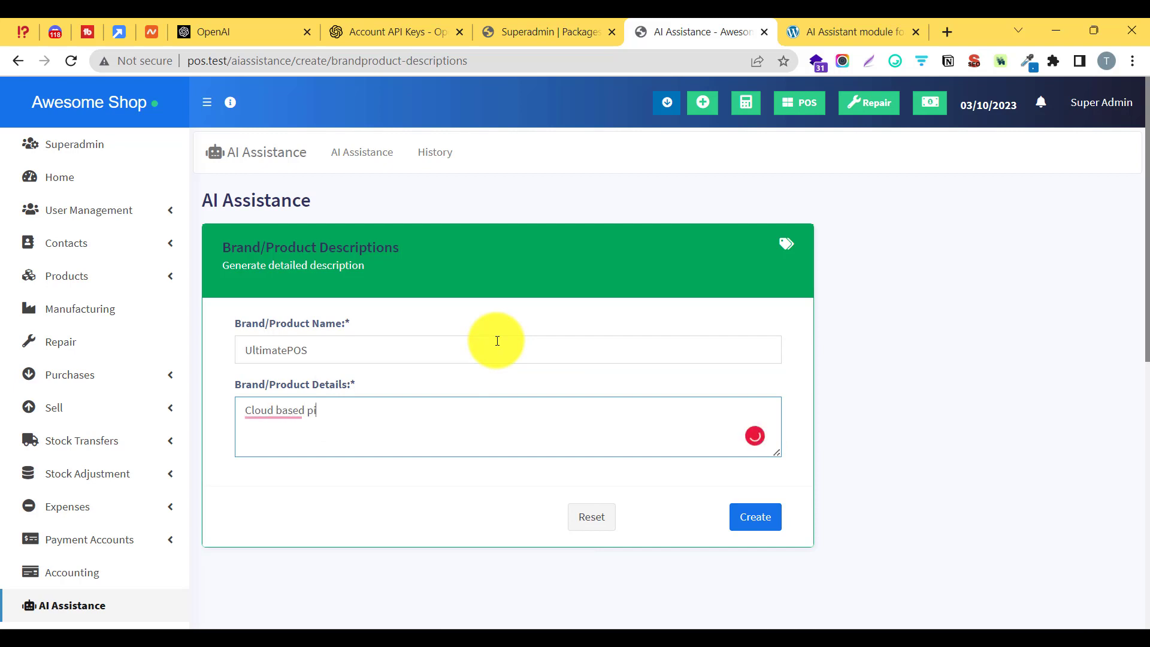
{"action": "key", "text": "BackSpace"}
{"action": "type", "text": "oint of sale application"}
{"action": "mouse_move", "coordinate": [307, 418]}
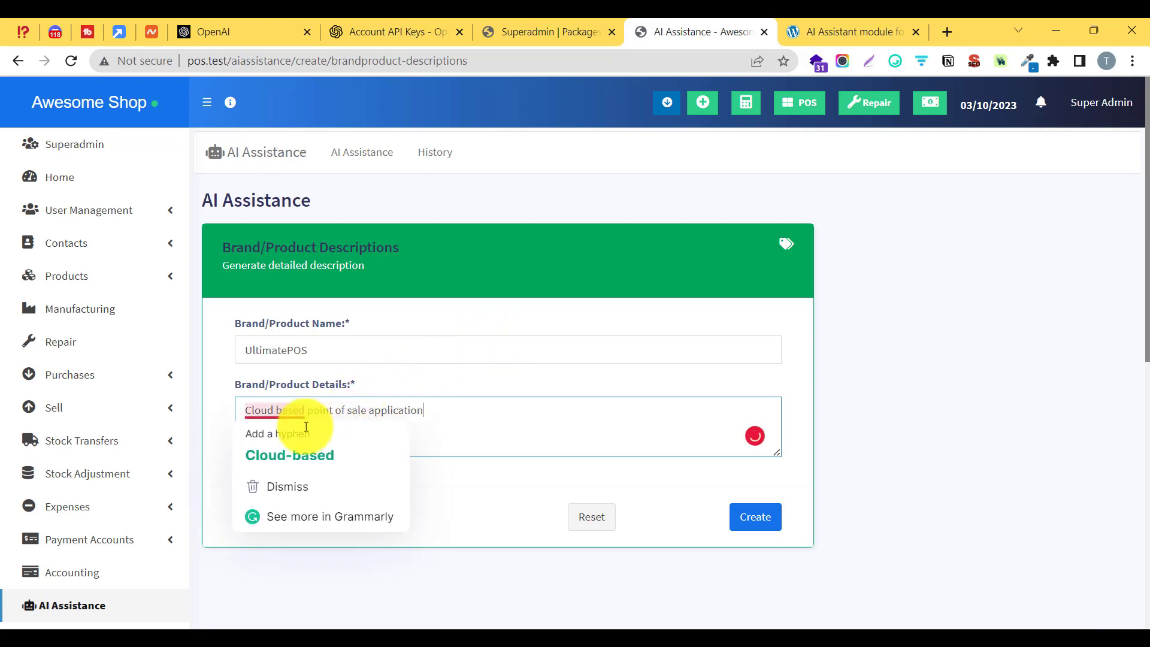
{"action": "left_click", "coordinate": [288, 446]}
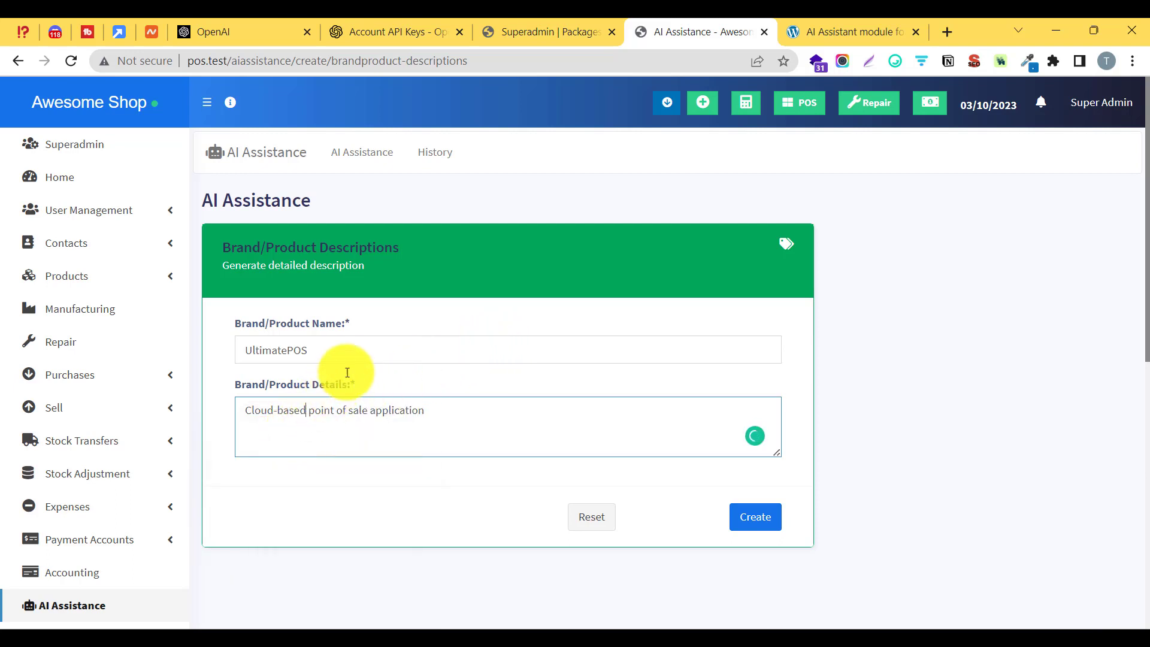
{"action": "left_click_drag", "start_coordinate": [367, 347], "coordinate": [393, 329]}
{"action": "left_click", "coordinate": [429, 313]}
{"action": "left_click", "coordinate": [443, 409]}
{"action": "type", "text": "for small & medisu"}
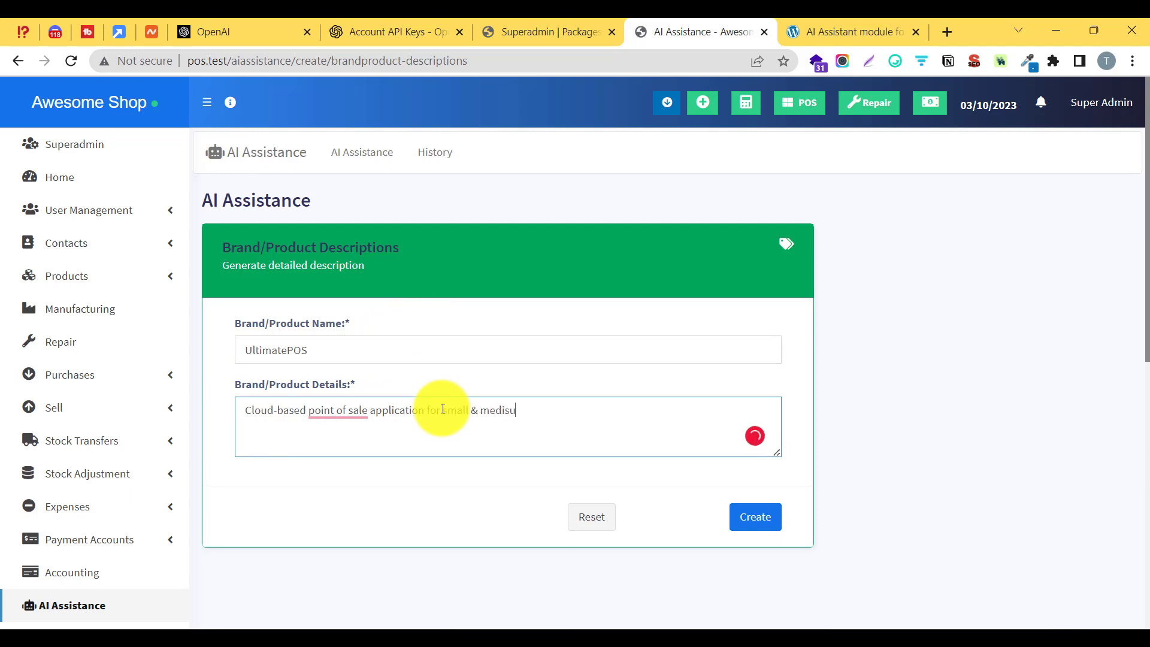
{"action": "key", "text": "BackSpace"}
{"action": "key", "text": "BackSpace"}
{"action": "type", "text": "um sized business"}
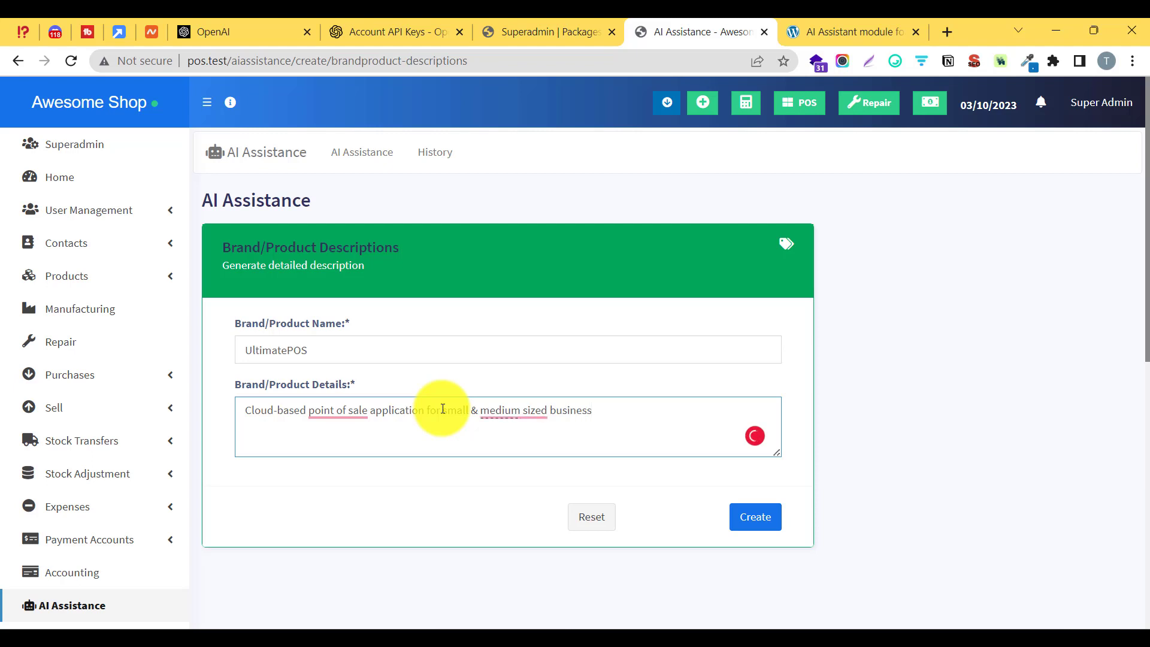
{"action": "left_click", "coordinate": [353, 446]}
{"action": "left_click", "coordinate": [499, 438]}
{"action": "left_click", "coordinate": [755, 519]}
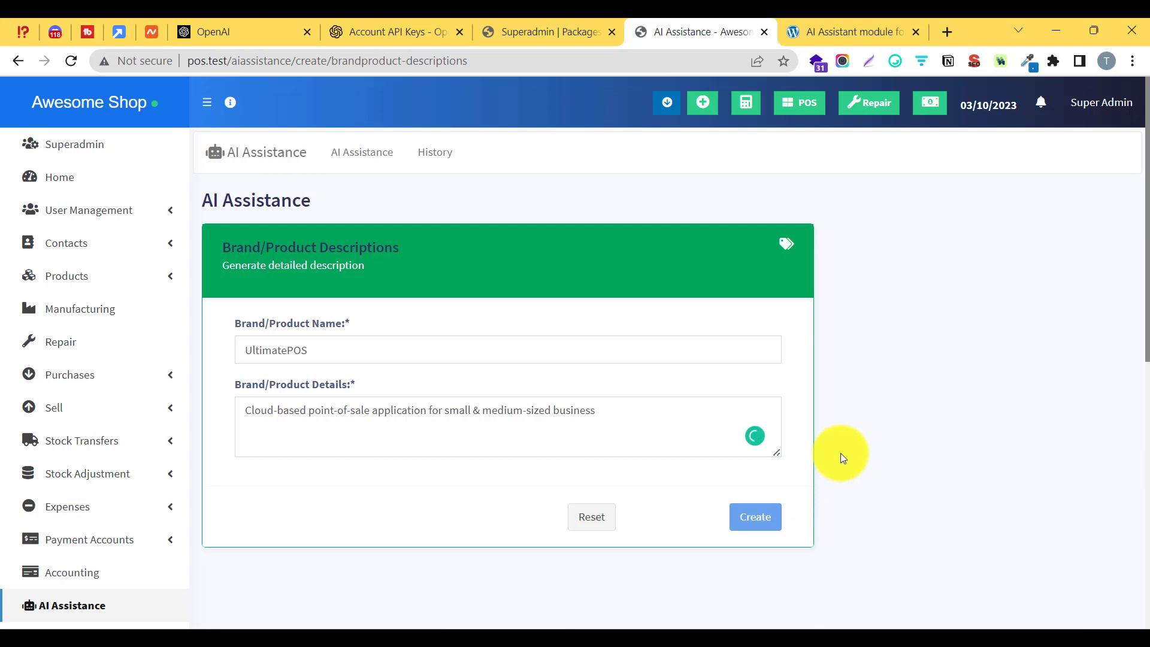
Scroll the Brand/Product Descriptions page down to the generated UltimatePOS description
{"action": "scroll", "coordinate": [839, 453], "scroll_direction": "down", "scroll_amount": 1}
{"action": "left_click_drag", "start_coordinate": [1144, 372], "coordinate": [1145, 360]}
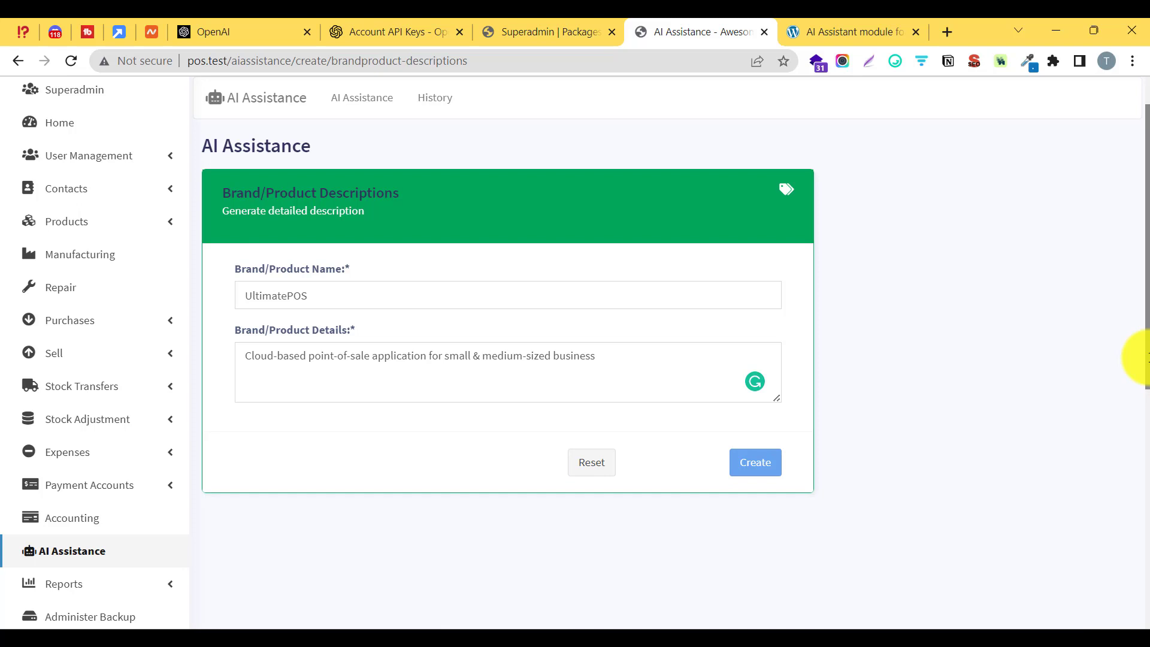
{"action": "left_click_drag", "start_coordinate": [222, 192], "coordinate": [407, 186]}
{"action": "left_click_drag", "start_coordinate": [1146, 320], "coordinate": [1138, 341]}
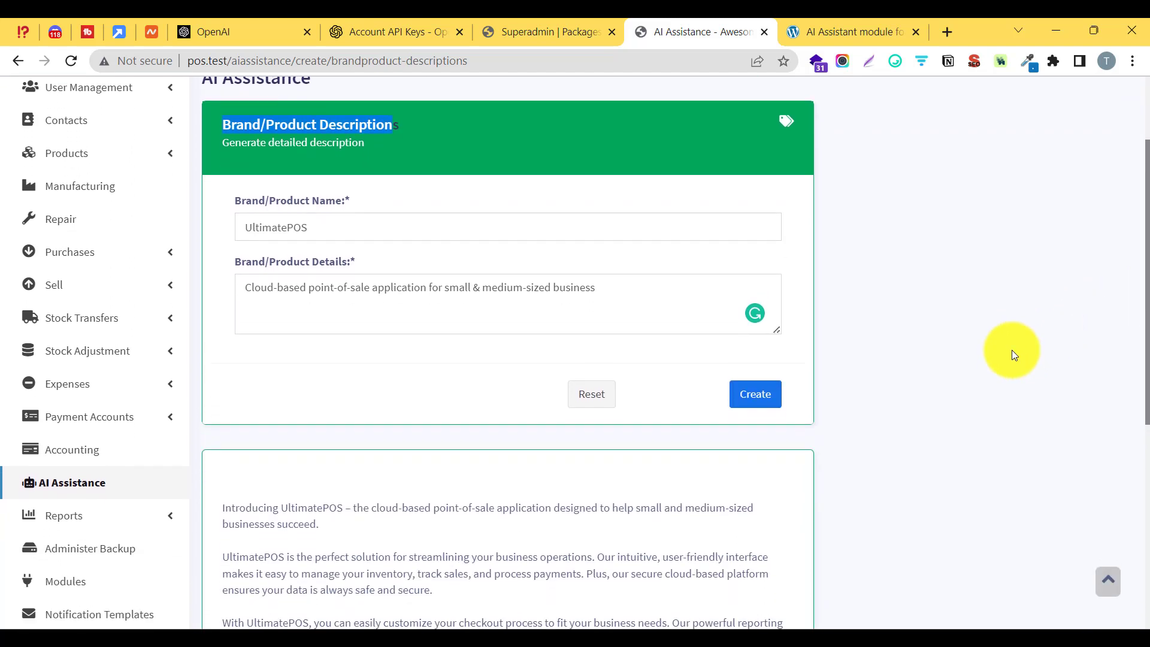
{"action": "scroll", "coordinate": [1011, 350], "scroll_direction": "down", "scroll_amount": 2}
{"action": "scroll", "coordinate": [964, 357], "scroll_direction": "down", "scroll_amount": 3}
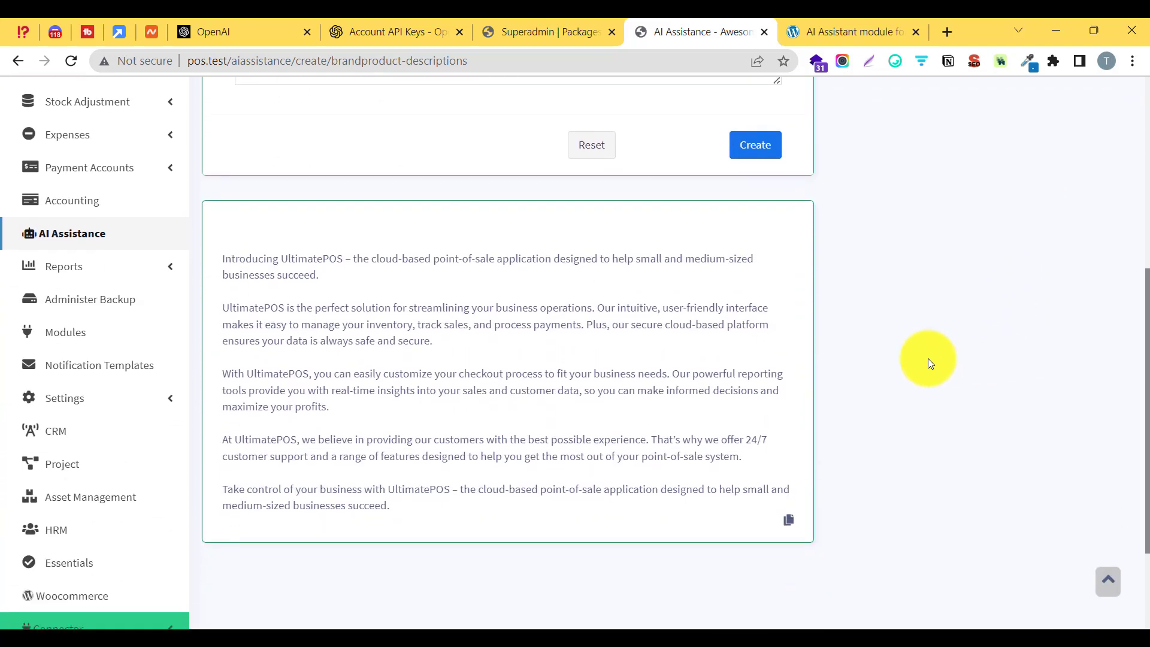
Select the five-paragraph description, copy it to the clipboard, and go to the History page
{"action": "left_click_drag", "start_coordinate": [221, 260], "coordinate": [458, 404]}
{"action": "left_click", "coordinate": [458, 405]}
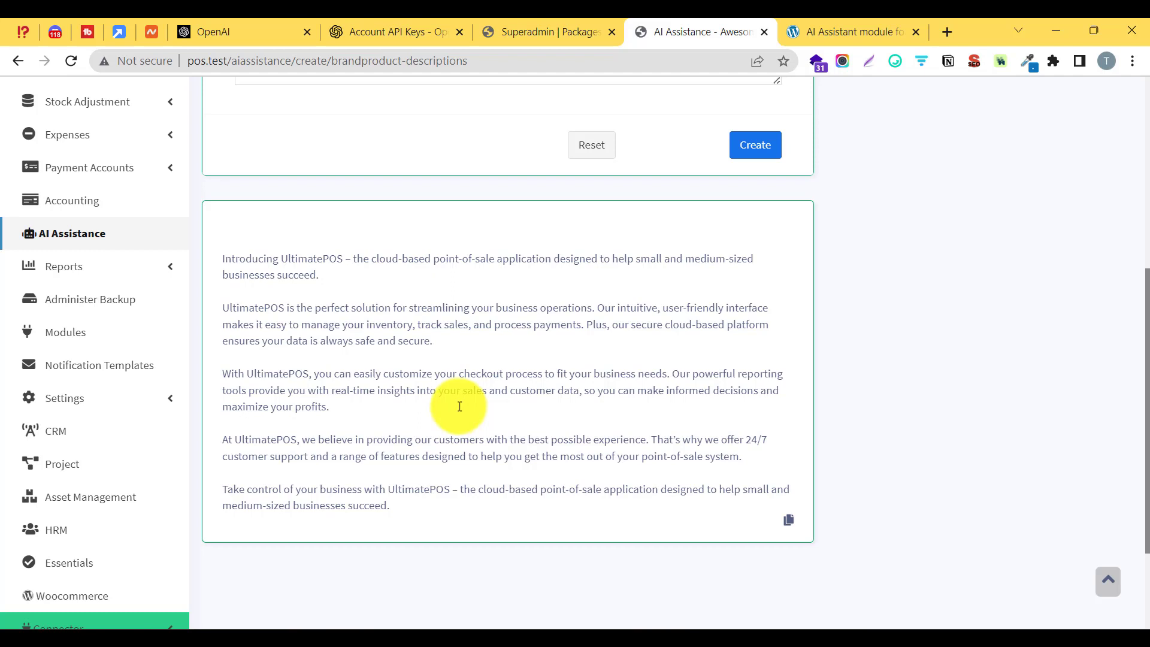
{"action": "left_click_drag", "start_coordinate": [222, 258], "coordinate": [391, 506]}
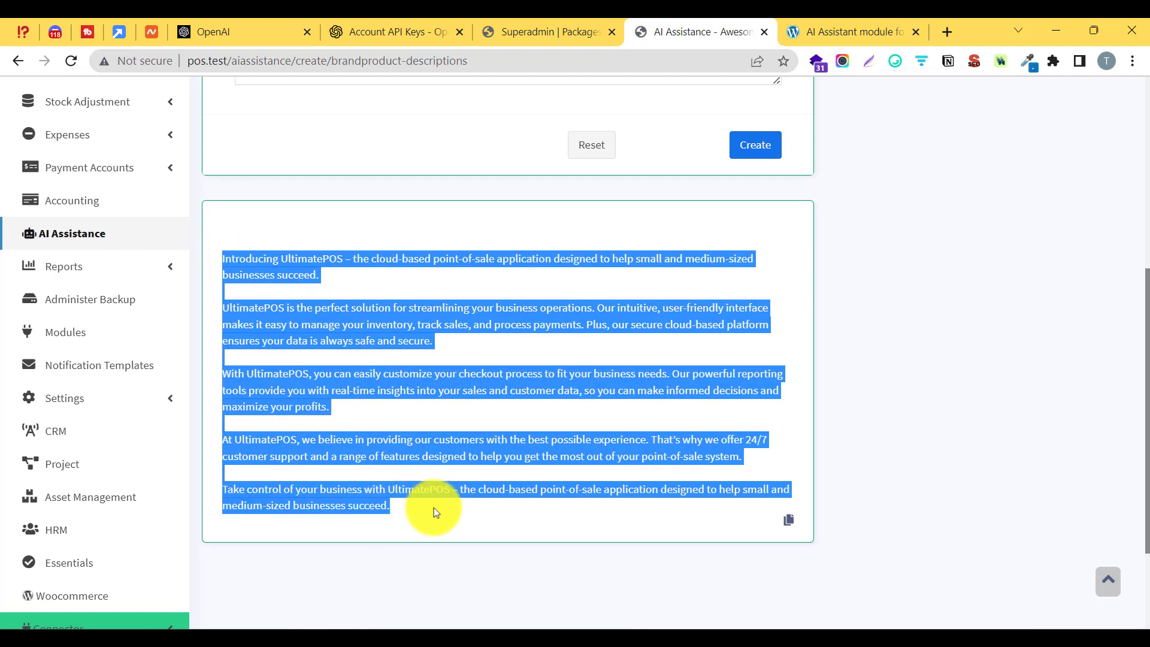
{"action": "left_click", "coordinate": [789, 521]}
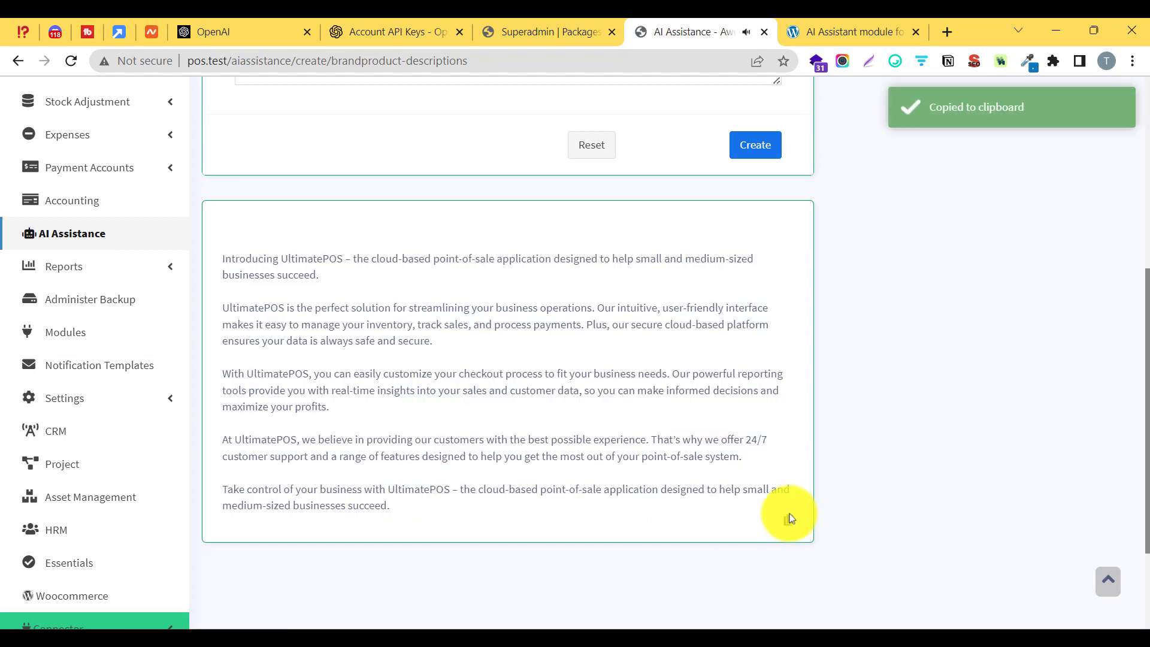
{"action": "scroll", "coordinate": [793, 384], "scroll_direction": "up", "scroll_amount": 6}
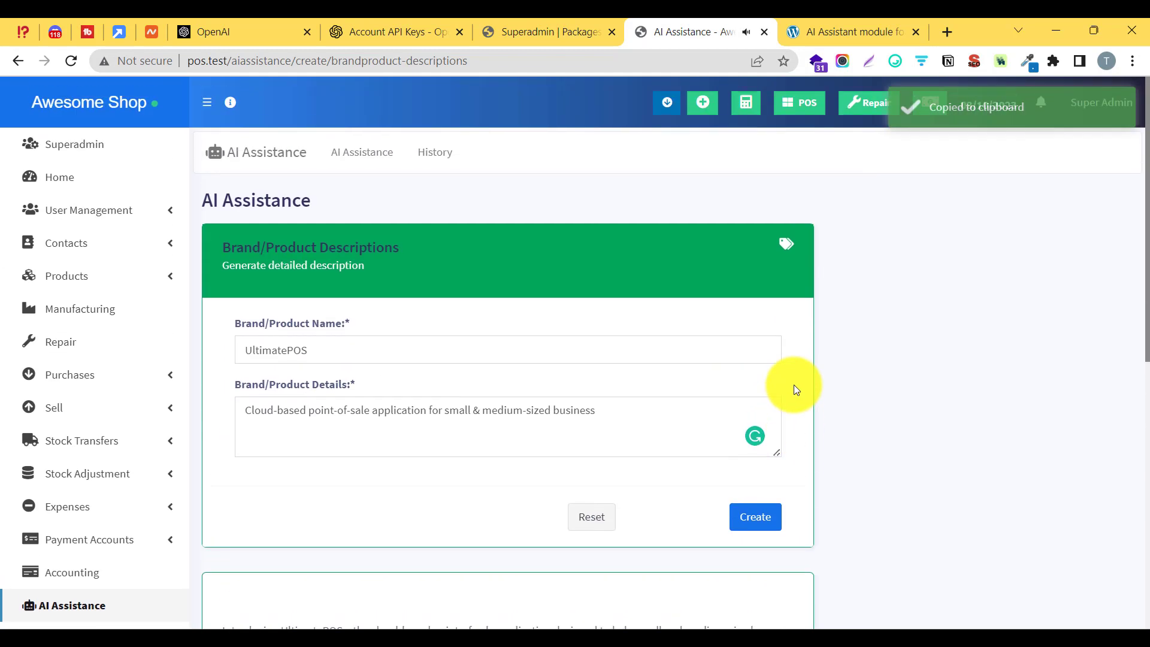
{"action": "left_click", "coordinate": [446, 165]}
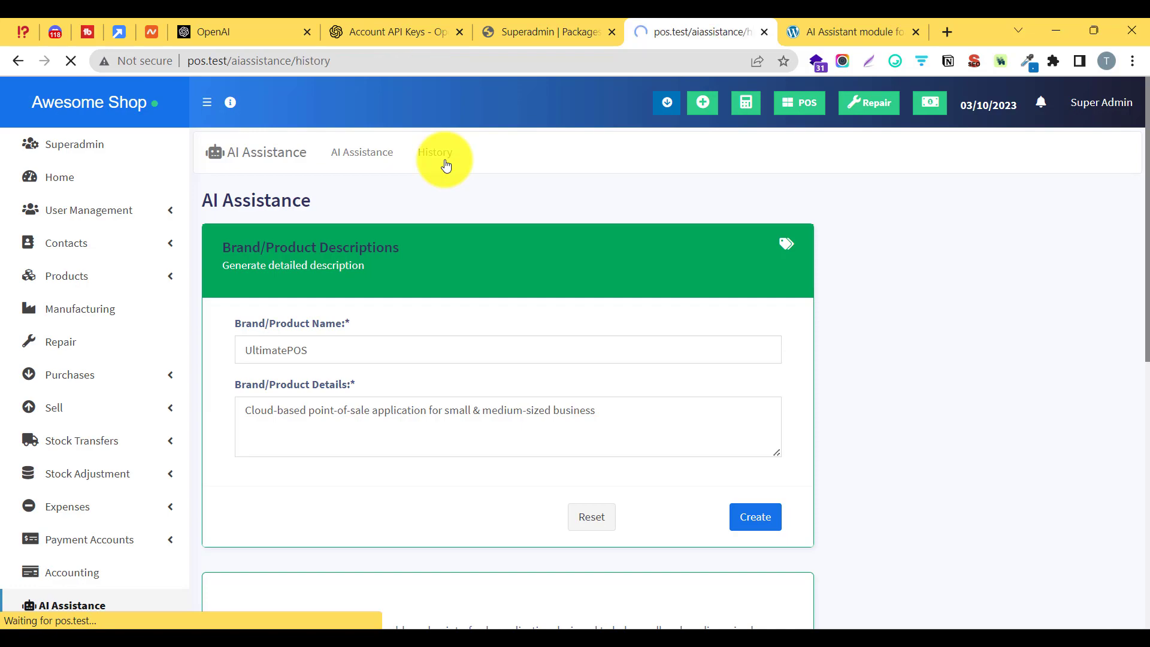
Review the logged entry's output, brandproduct-descriptions tool and Added By cells, then return to AI Assistance
{"action": "scroll", "coordinate": [476, 208], "scroll_direction": "down", "scroll_amount": 6}
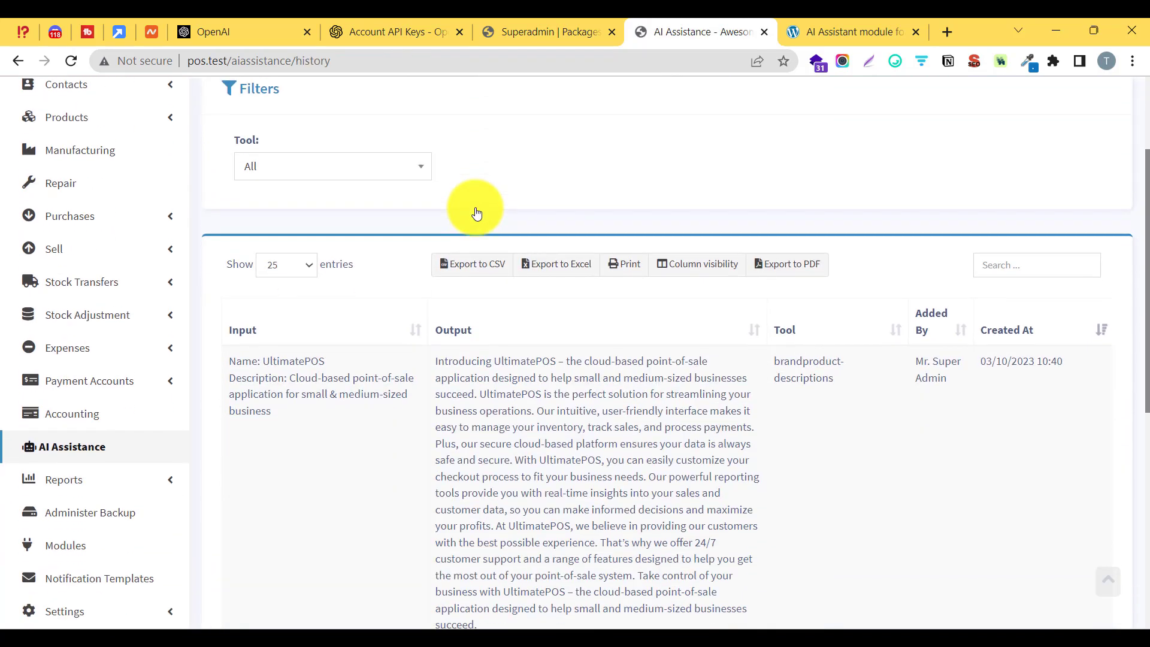
{"action": "scroll", "coordinate": [360, 319], "scroll_direction": "up", "scroll_amount": 3}
{"action": "triple_click", "coordinate": [303, 370]}
{"action": "triple_click", "coordinate": [536, 387]}
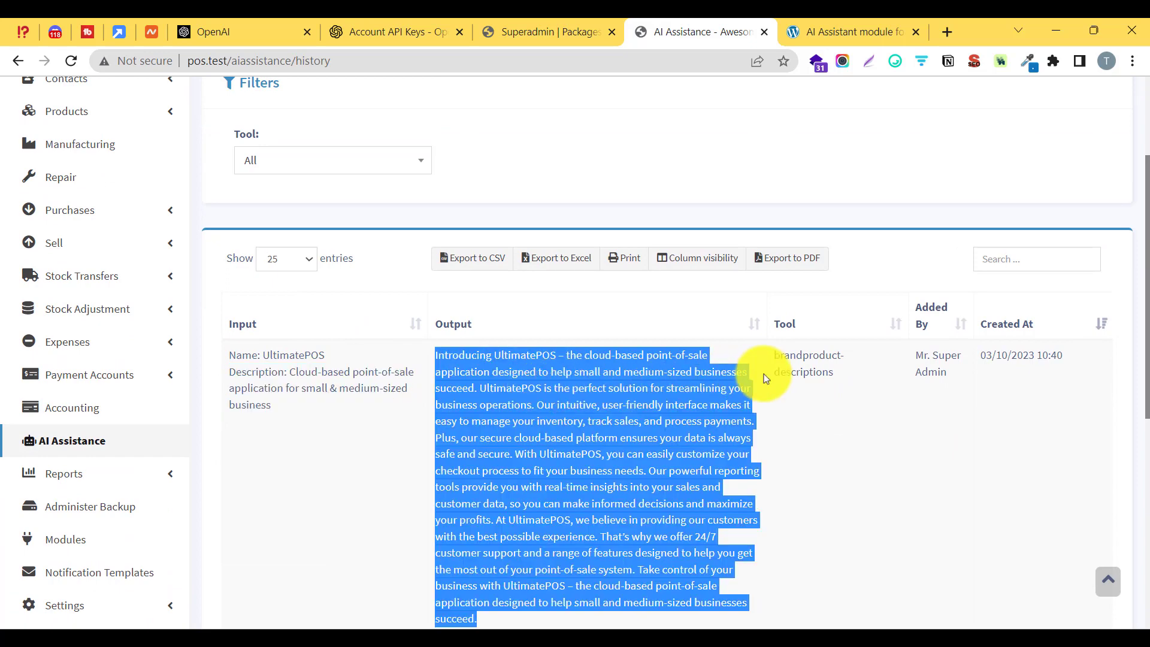
{"action": "triple_click", "coordinate": [806, 372]}
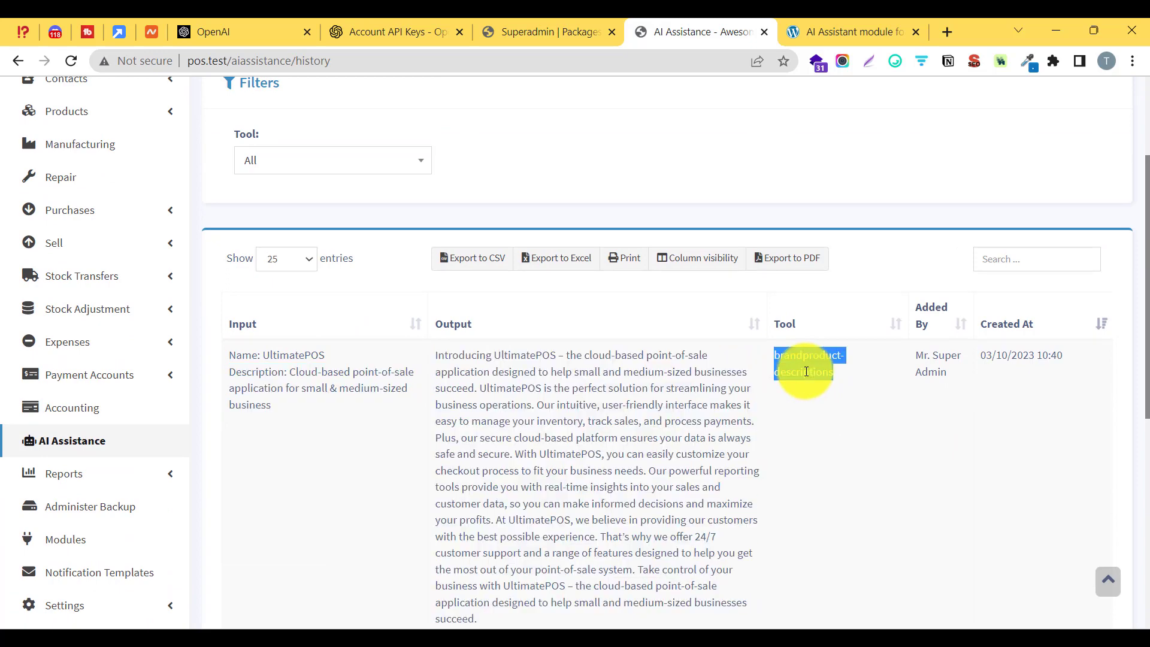
{"action": "triple_click", "coordinate": [928, 368]}
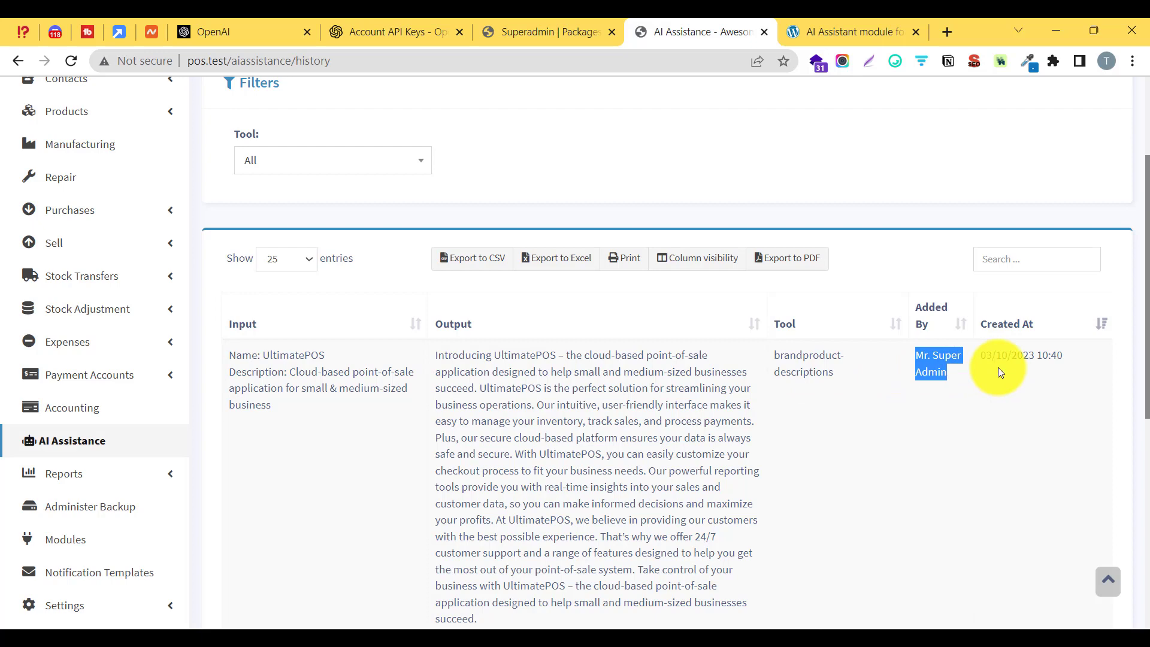
{"action": "scroll", "coordinate": [638, 249], "scroll_direction": "up", "scroll_amount": 3}
{"action": "left_click", "coordinate": [361, 159]}
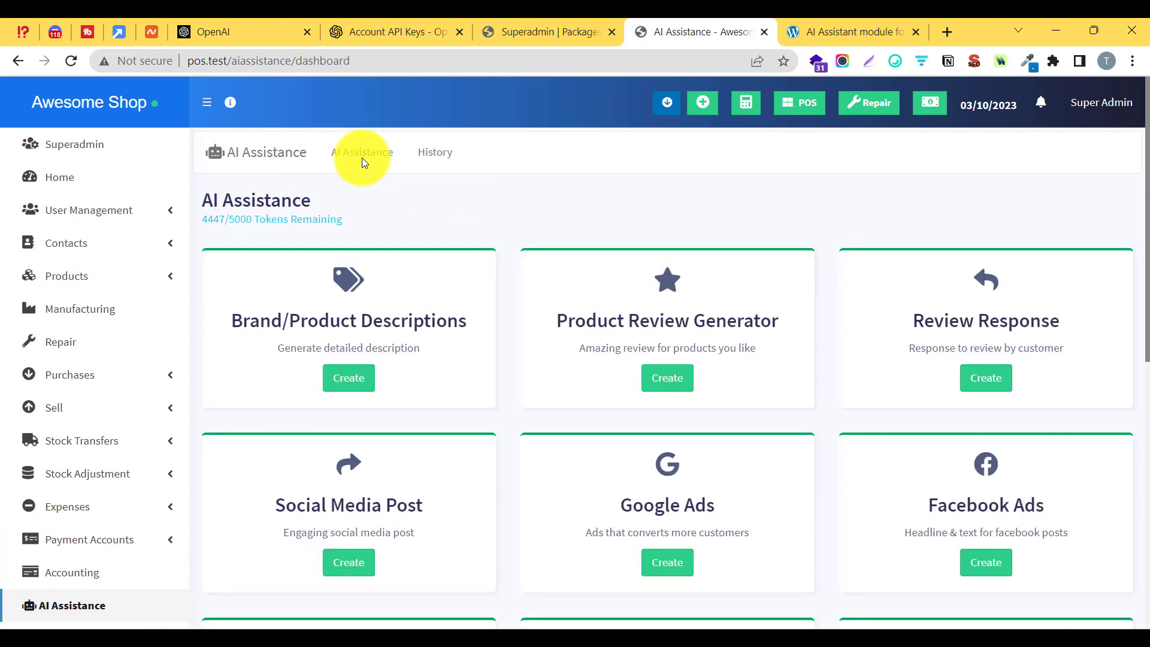
Open the Product Review Generator form, prefilled with UltimatePOS and its cloud-based point-of-sale details
{"action": "left_click_drag", "start_coordinate": [544, 319], "coordinate": [789, 319]}
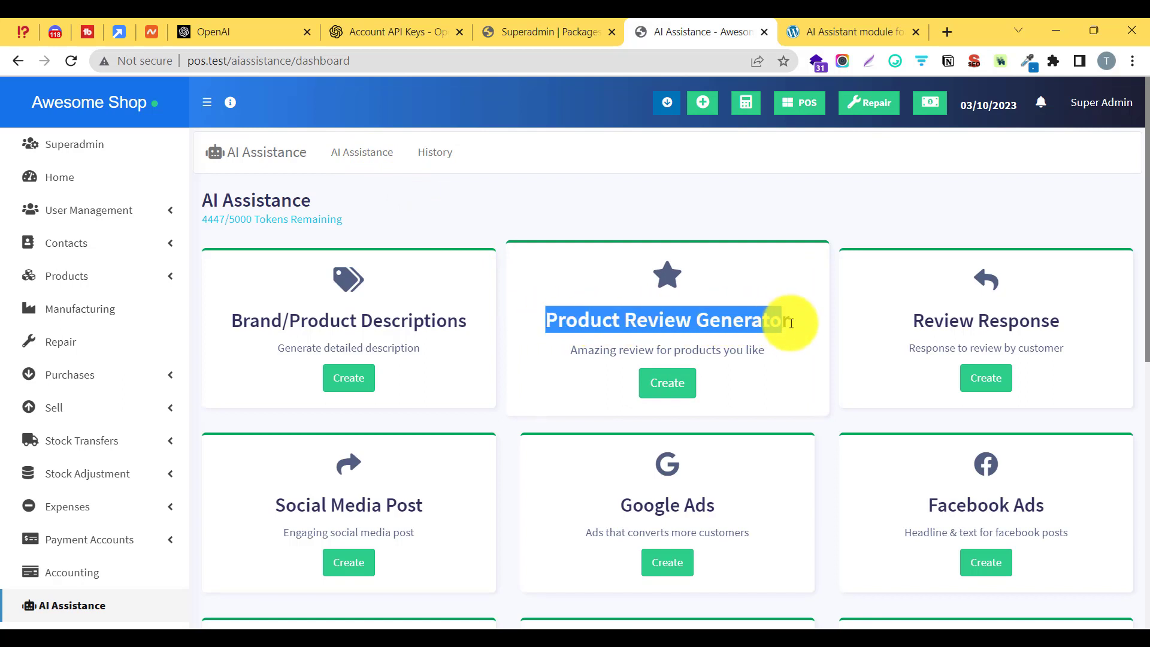
{"action": "left_click", "coordinate": [800, 329]}
{"action": "left_click", "coordinate": [673, 385]}
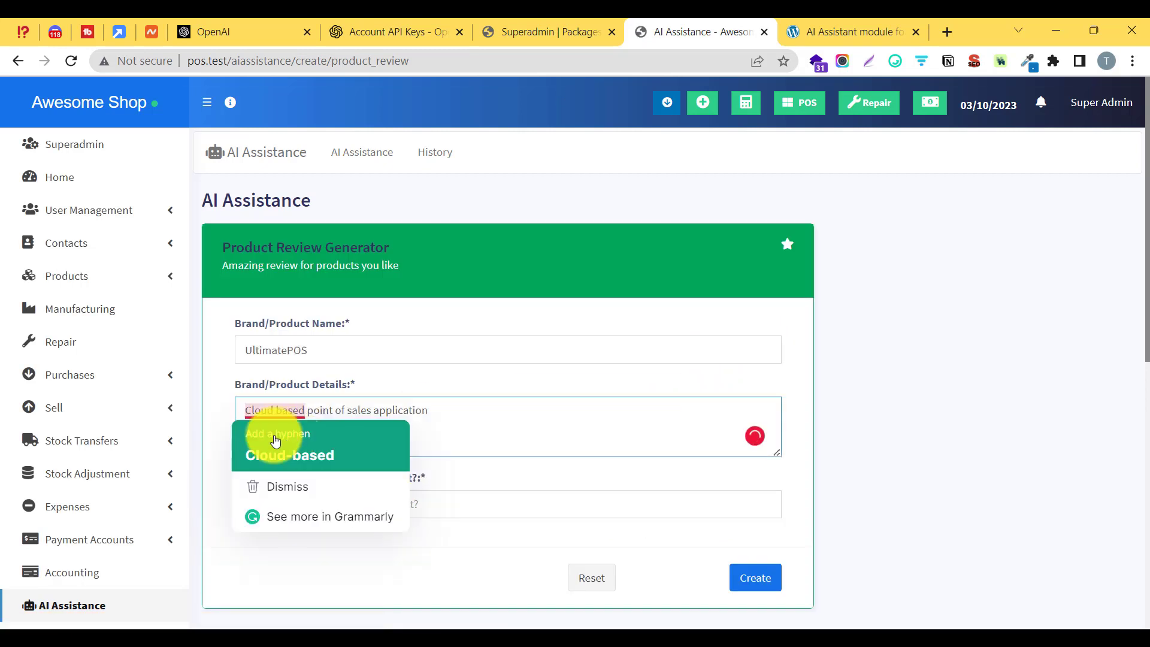
{"action": "left_click", "coordinate": [275, 441]}
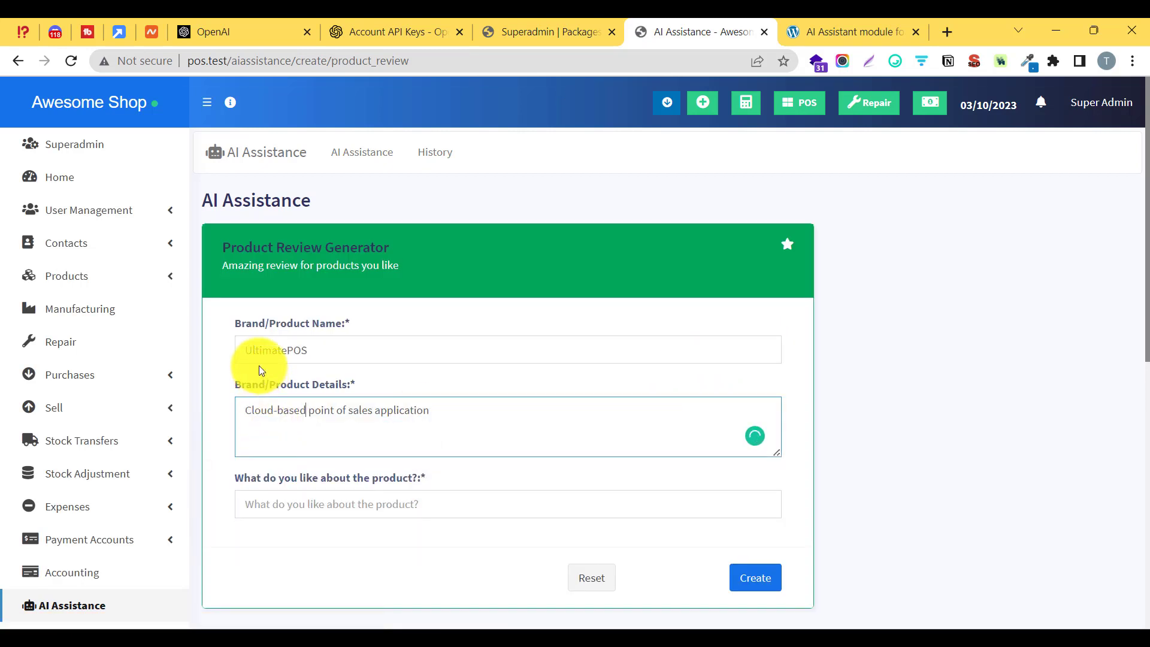
Enter 'Support, ease of use, multiple business features' as what you like and generate the review
{"action": "left_click_drag", "start_coordinate": [234, 476], "coordinate": [437, 500]}
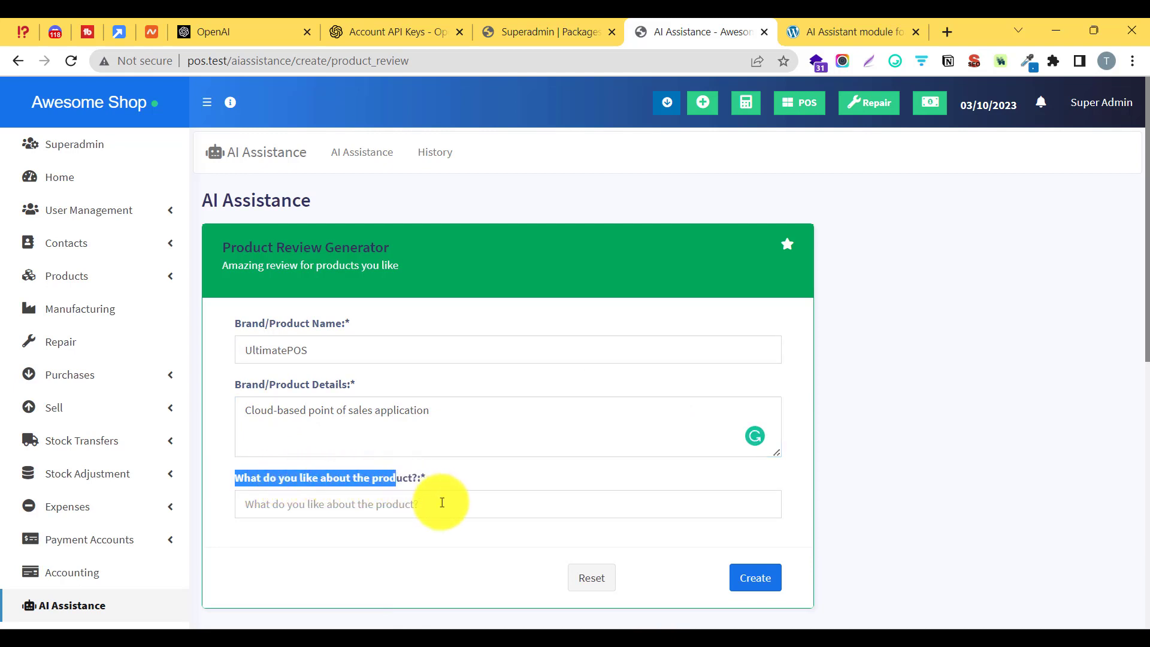
{"action": "left_click", "coordinate": [444, 504]}
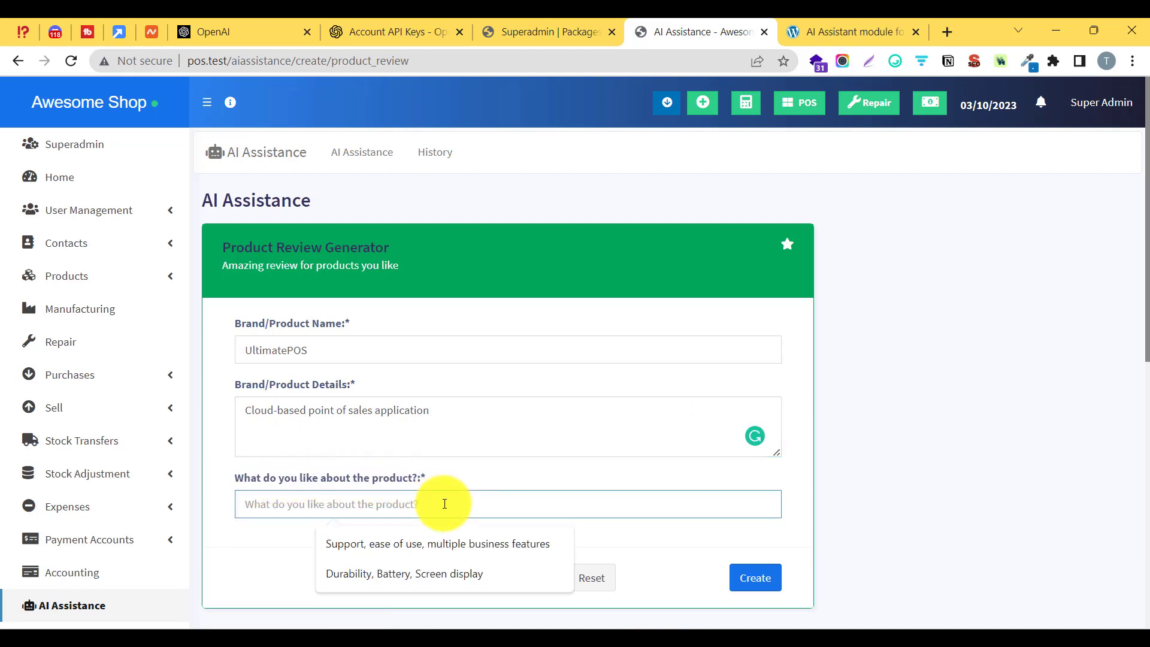
{"action": "left_click", "coordinate": [425, 549]}
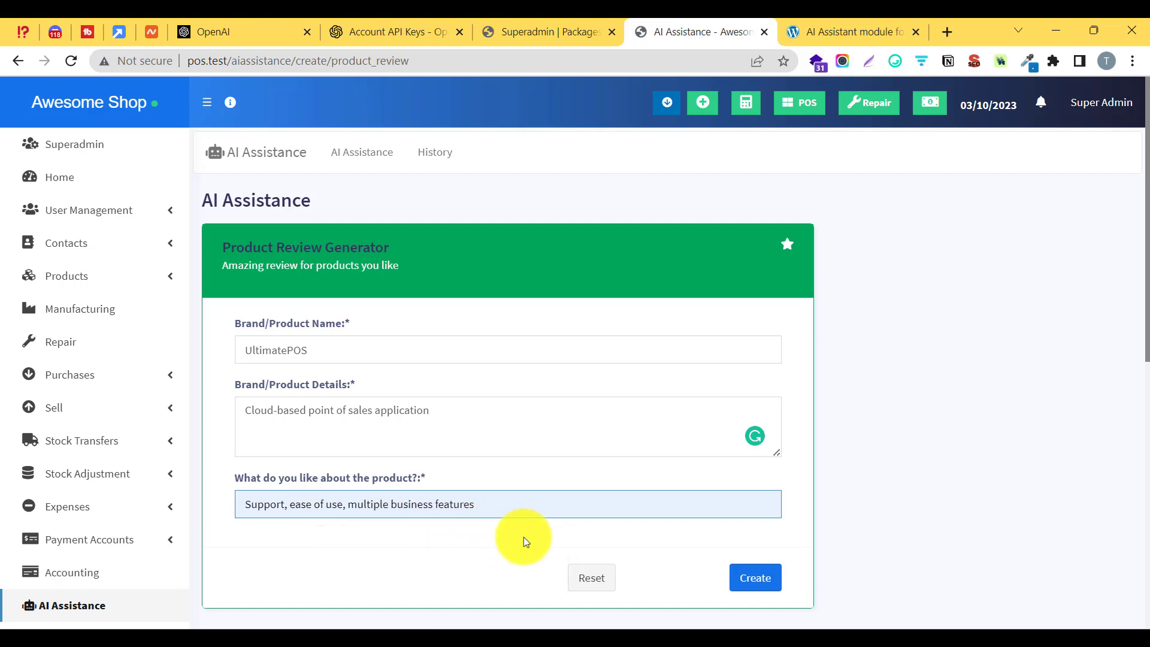
{"action": "left_click", "coordinate": [741, 574]}
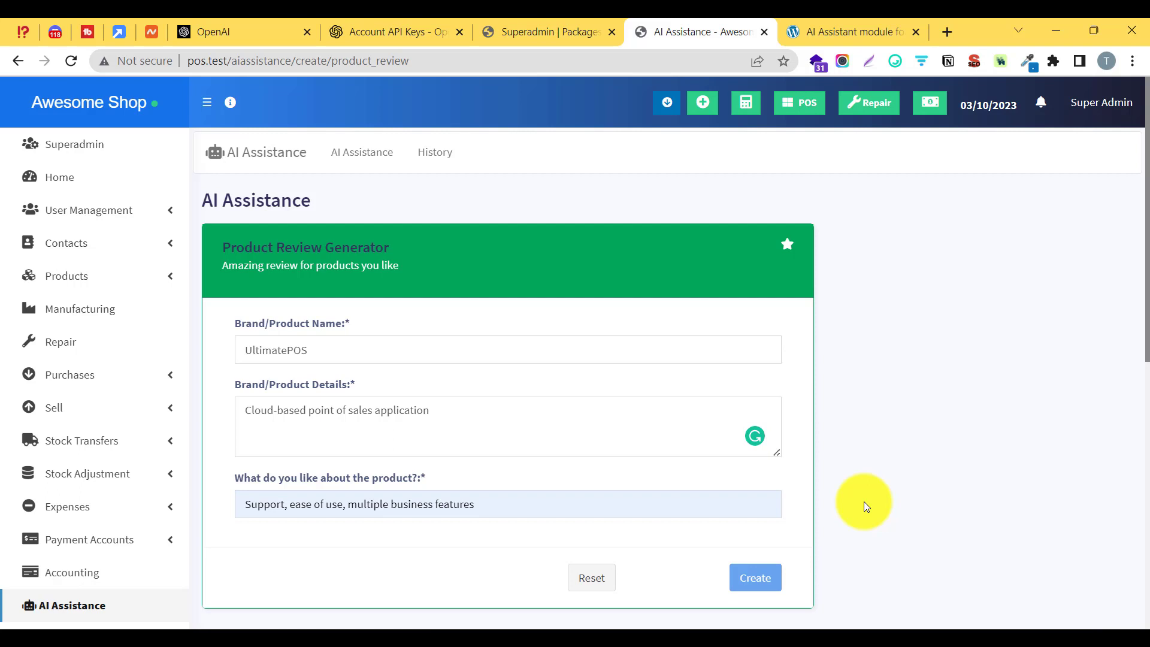
Copy the generated UltimatePOS review to the clipboard and return to the AI Assistance dashboard
{"action": "scroll", "coordinate": [741, 369], "scroll_direction": "down", "scroll_amount": 1}
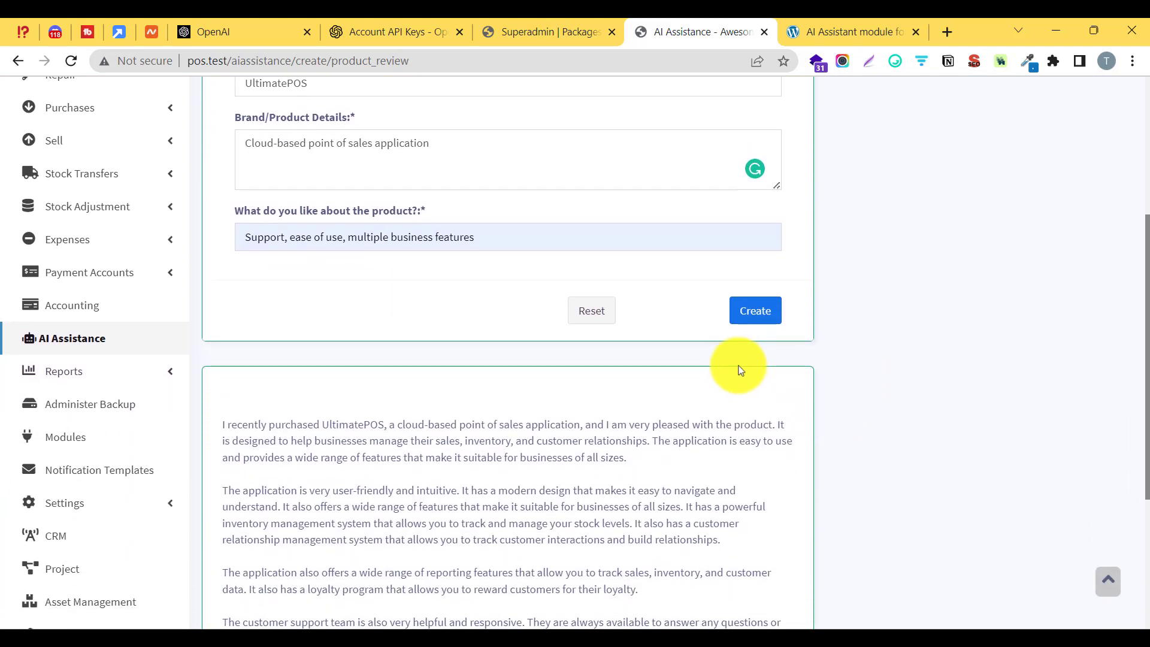
{"action": "scroll", "coordinate": [730, 357], "scroll_direction": "down", "scroll_amount": 3}
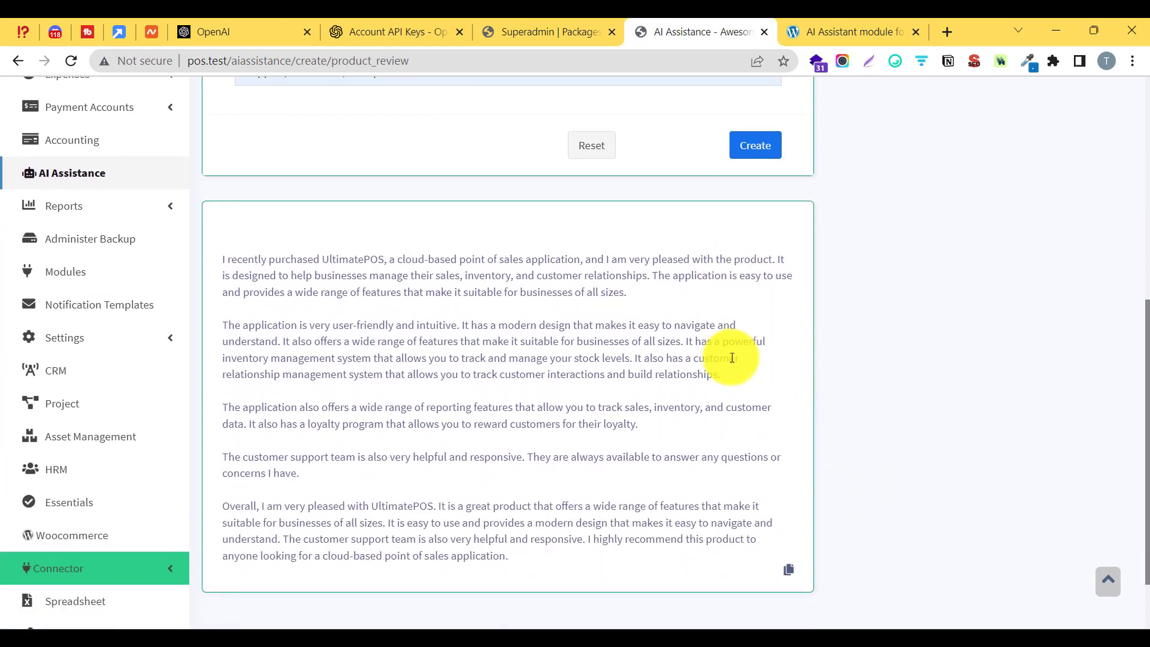
{"action": "left_click_drag", "start_coordinate": [221, 257], "coordinate": [533, 568]}
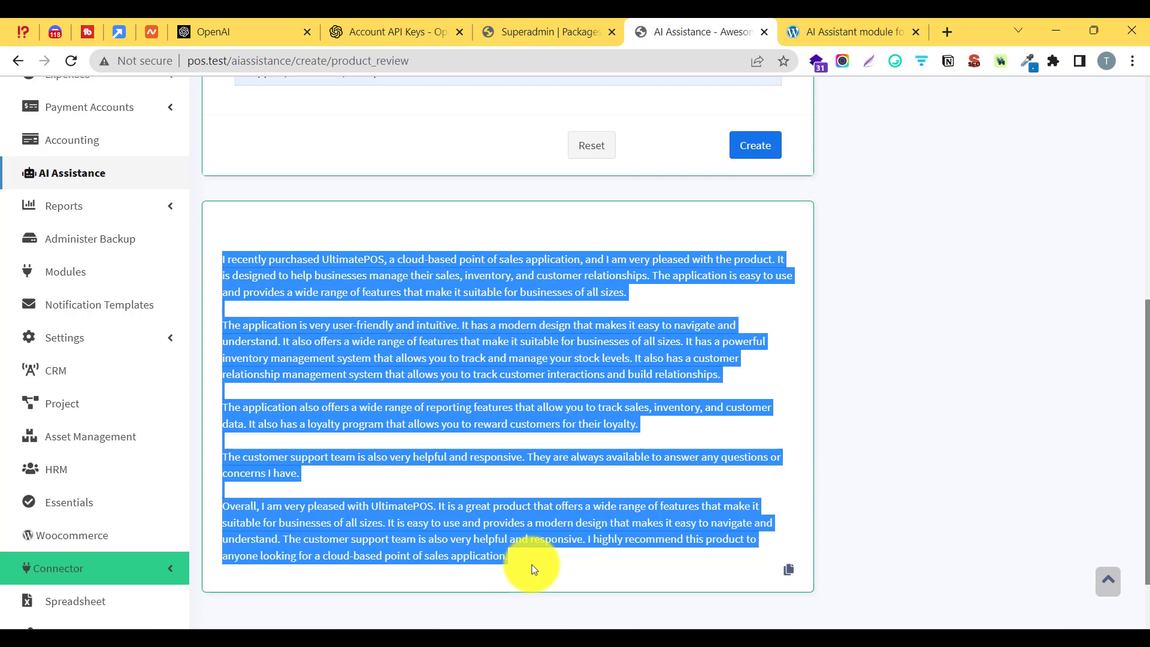
{"action": "left_click", "coordinate": [789, 568]}
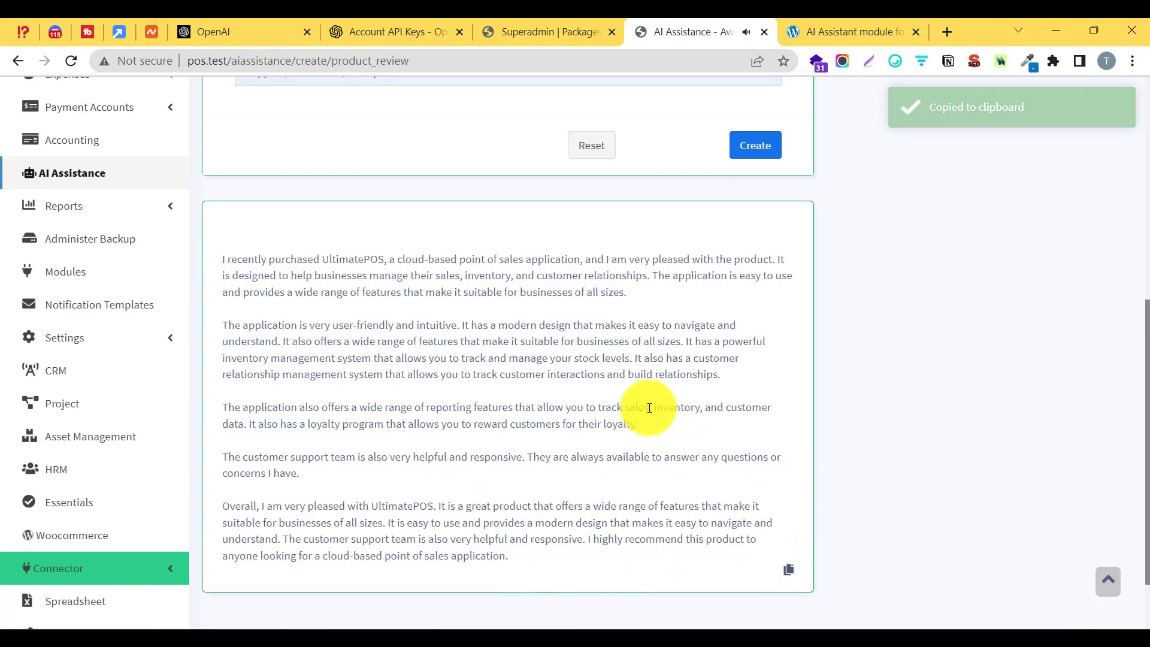
{"action": "scroll", "coordinate": [648, 408], "scroll_direction": "up", "scroll_amount": 7}
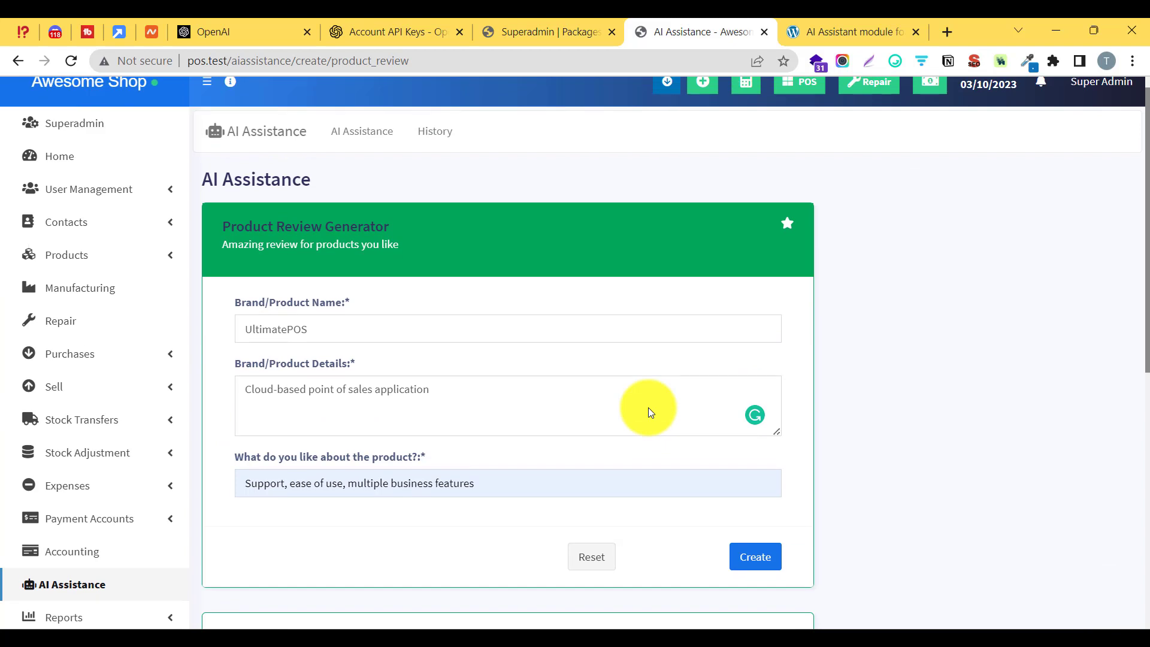
{"action": "scroll", "coordinate": [647, 408], "scroll_direction": "up", "scroll_amount": 1}
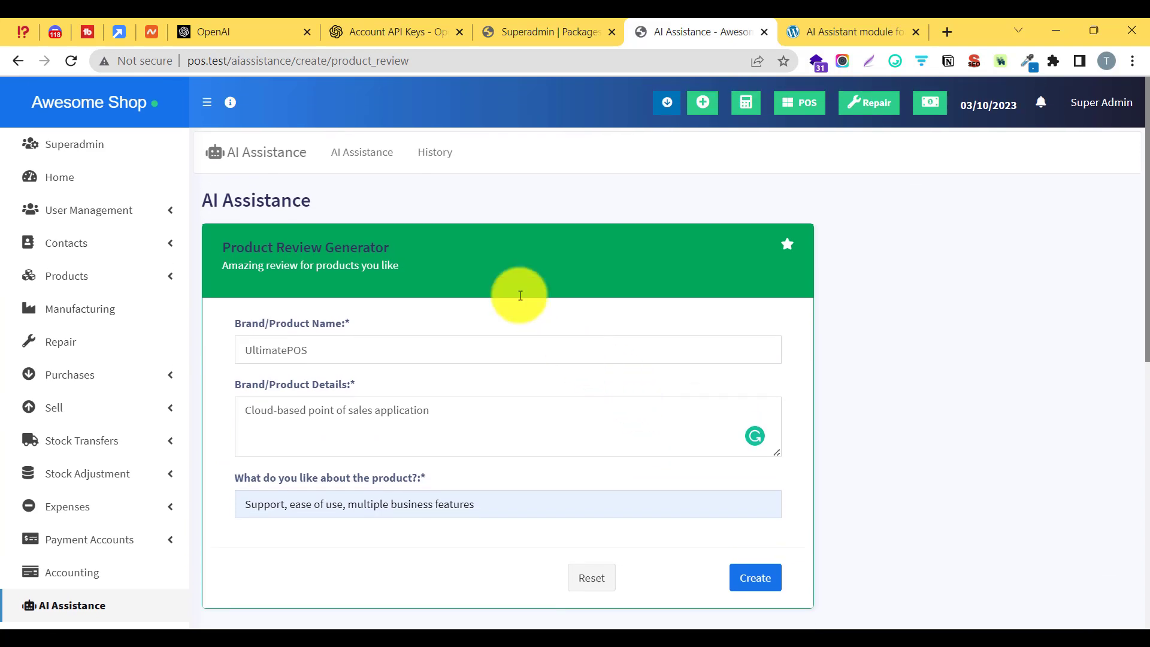
{"action": "left_click", "coordinate": [362, 156]}
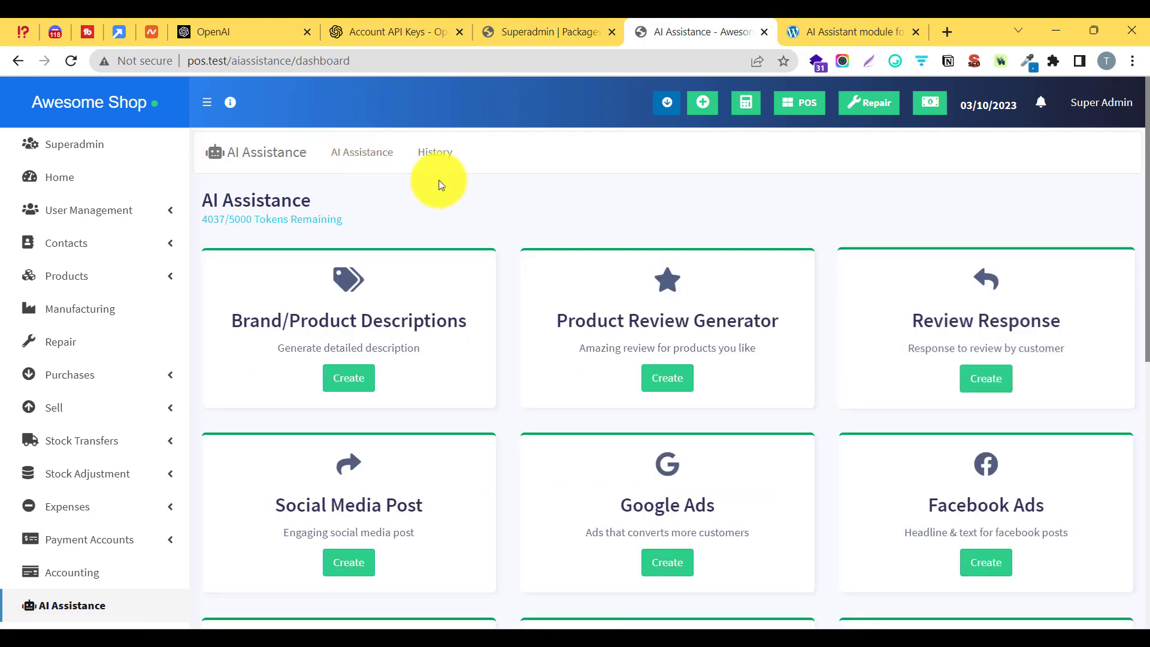
Browse the Review Response, Proposal and Knowledge base tool cards, then open the Email writing tool
{"action": "left_click_drag", "start_coordinate": [906, 320], "coordinate": [1055, 321]}
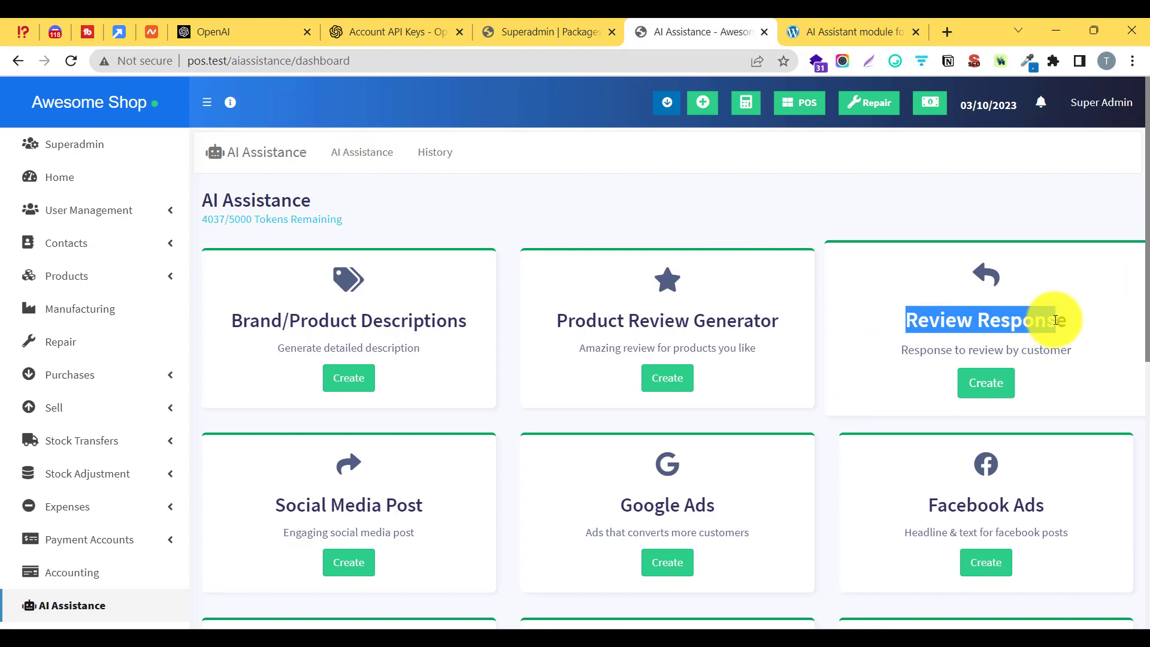
{"action": "double_click", "coordinate": [1055, 320]}
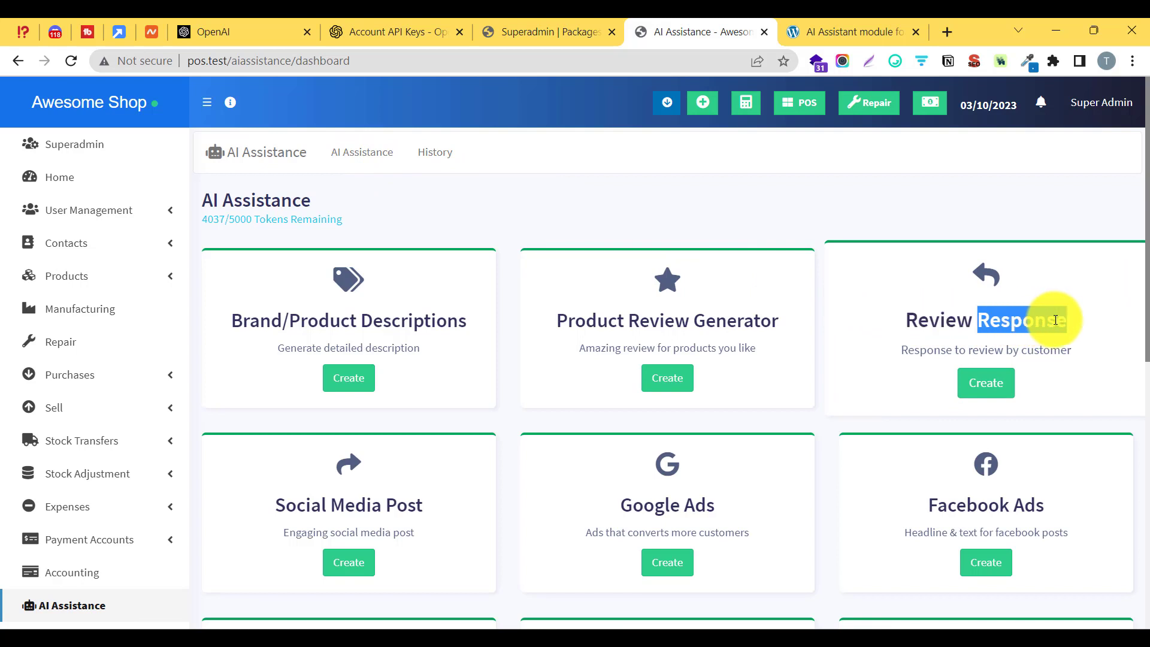
{"action": "left_click", "coordinate": [1047, 216]}
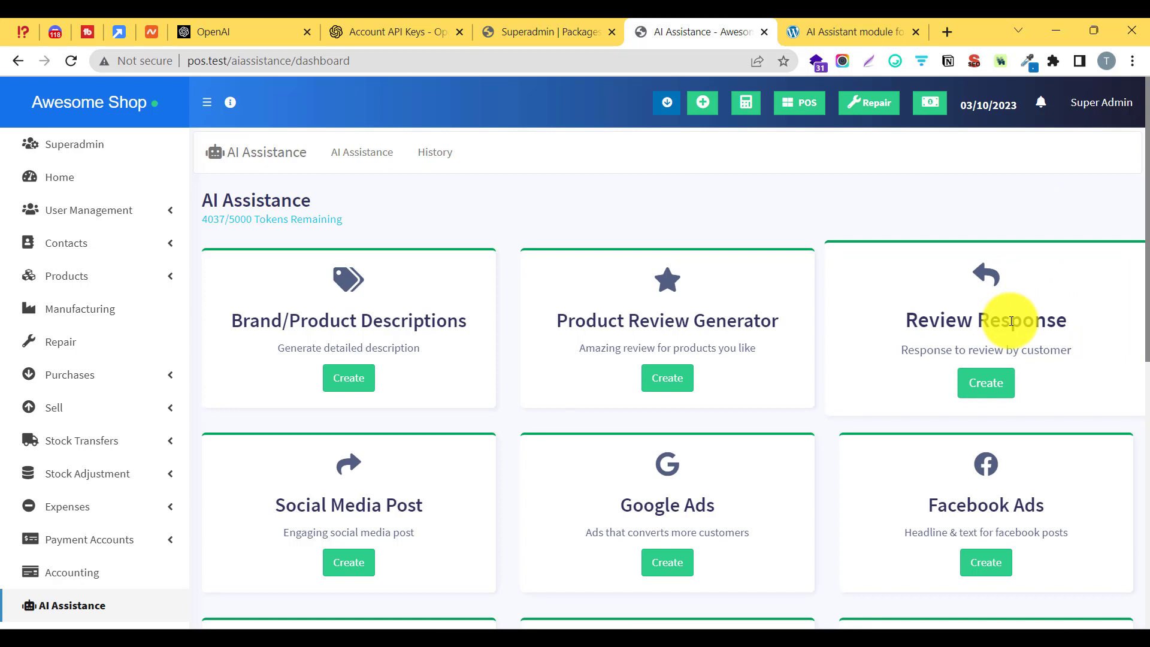
{"action": "scroll", "coordinate": [1011, 322], "scroll_direction": "down", "scroll_amount": 1}
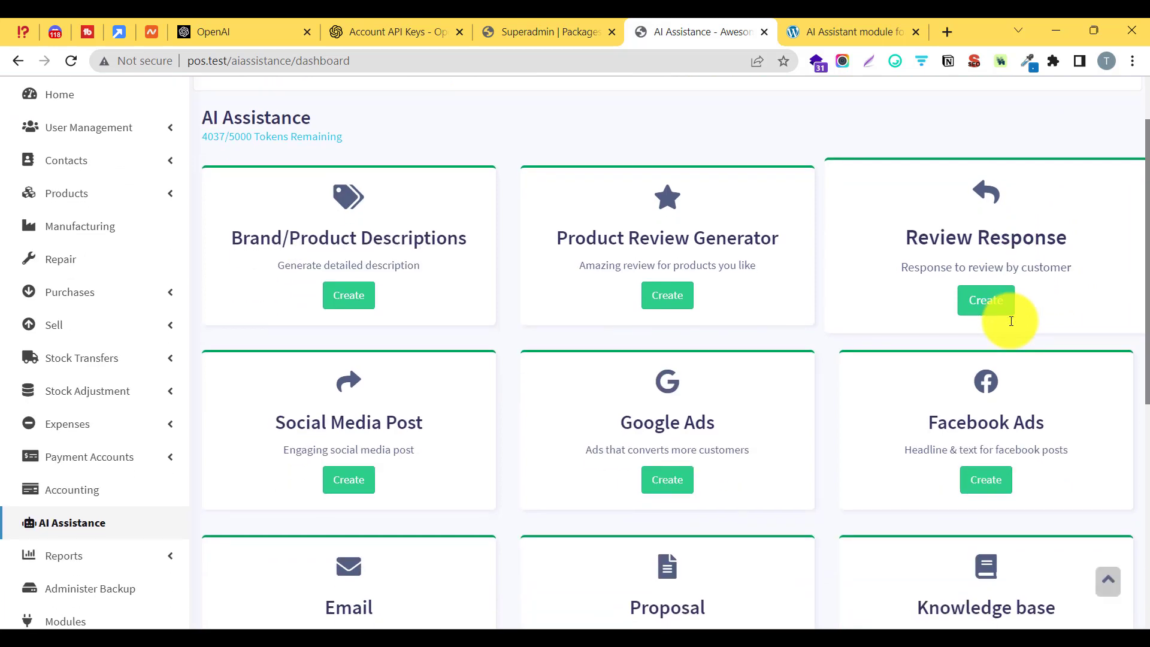
{"action": "scroll", "coordinate": [1011, 322], "scroll_direction": "down", "scroll_amount": 1}
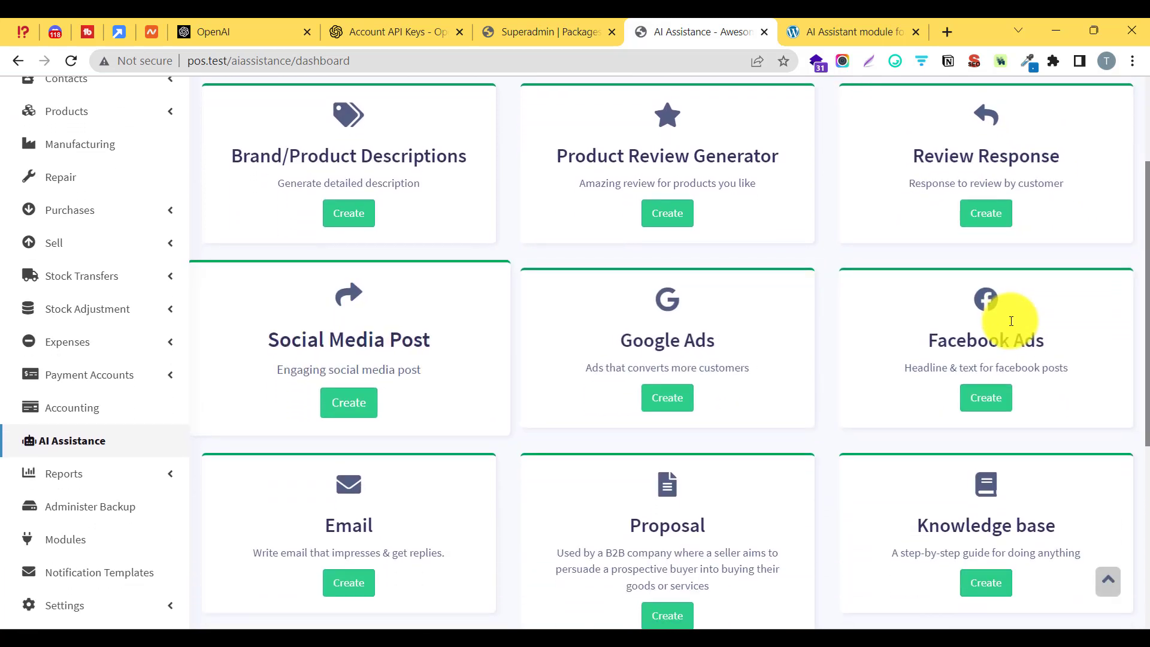
{"action": "scroll", "coordinate": [1010, 322], "scroll_direction": "down", "scroll_amount": 1}
{"action": "scroll", "coordinate": [1011, 322], "scroll_direction": "down", "scroll_amount": 1}
{"action": "triple_click", "coordinate": [659, 407]}
{"action": "triple_click", "coordinate": [931, 390]}
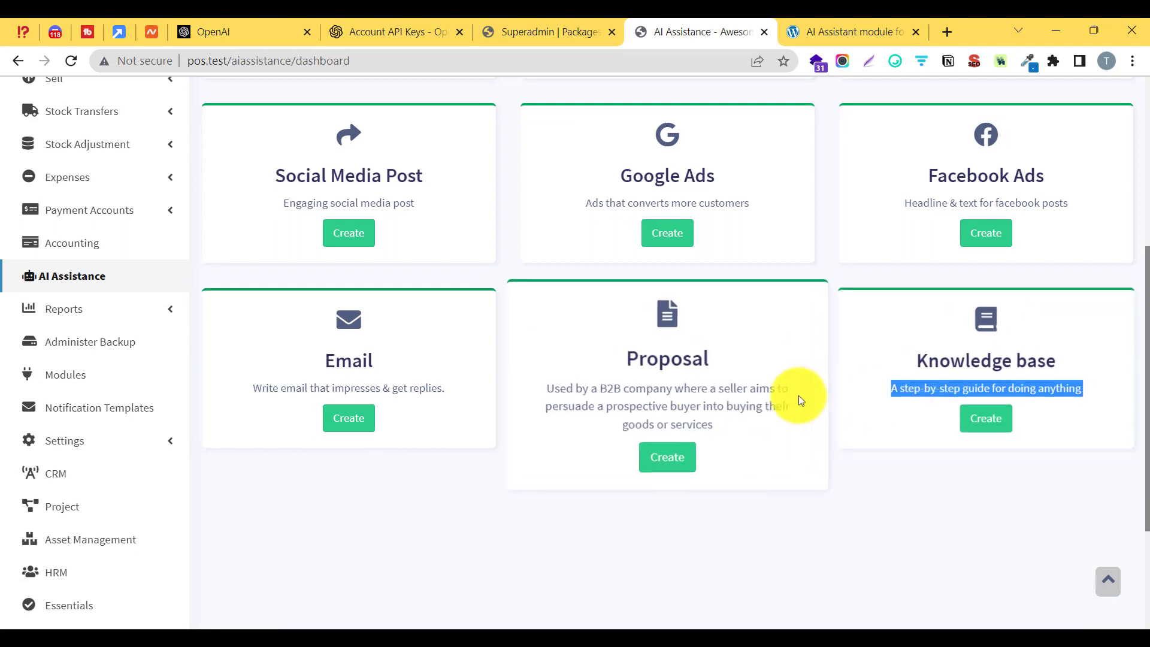
{"action": "left_click", "coordinate": [340, 426]}
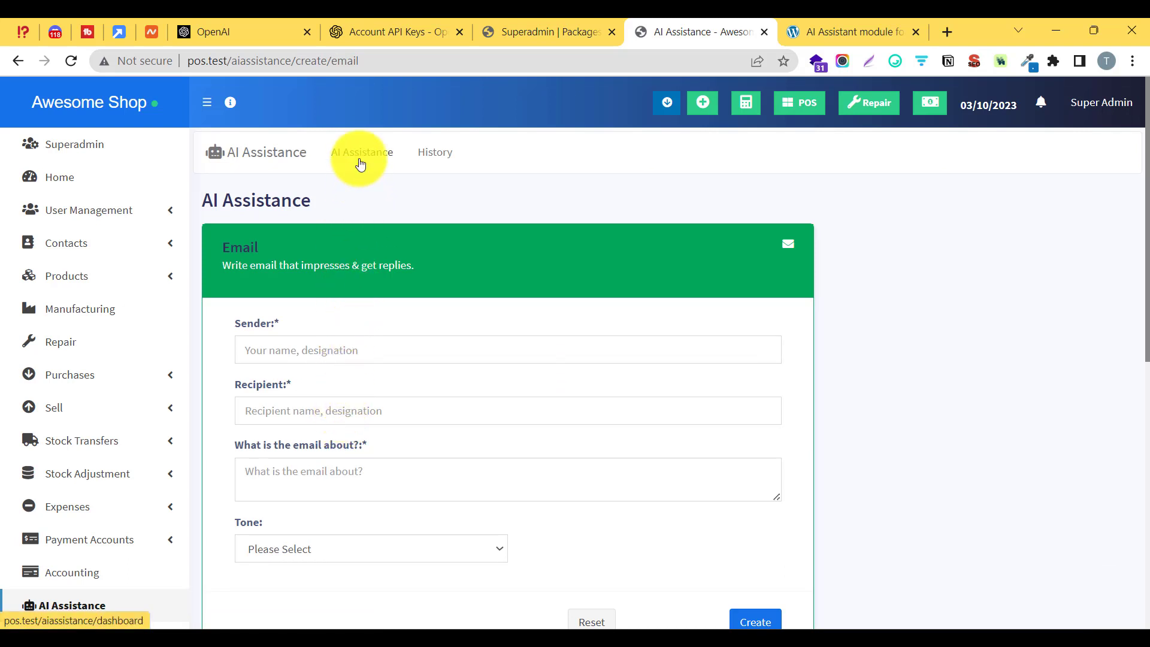
Return to the AI Assistance dashboard and choose the Email card's Create button once more
{"action": "left_click", "coordinate": [359, 164]}
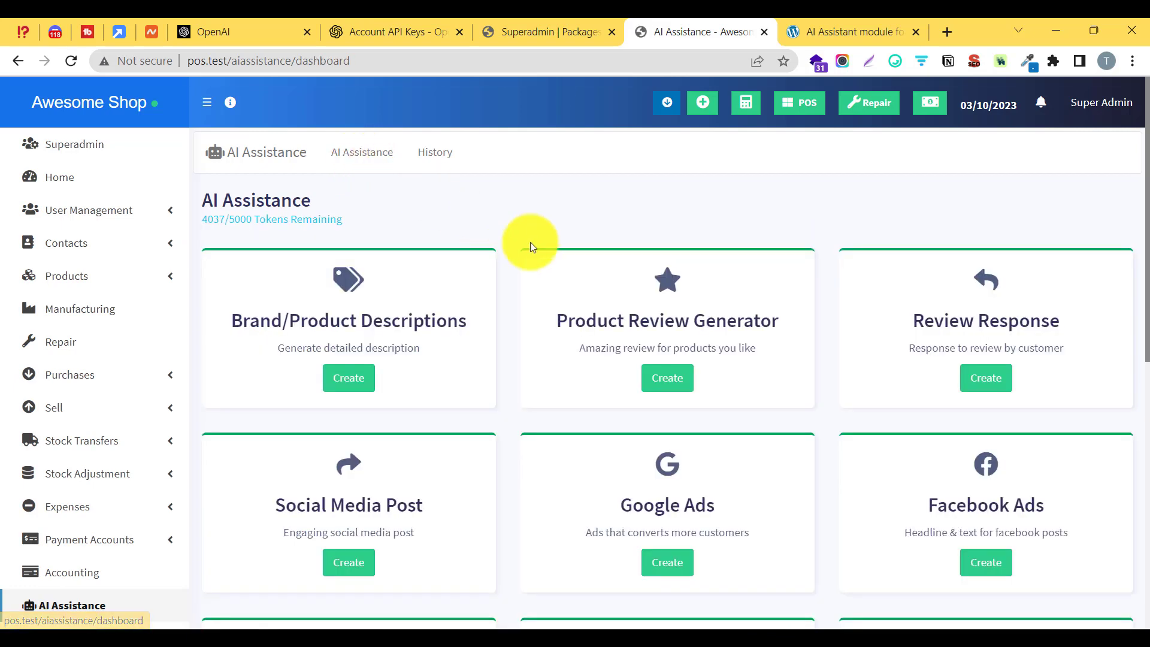
{"action": "scroll", "coordinate": [545, 250], "scroll_direction": "down", "scroll_amount": 4}
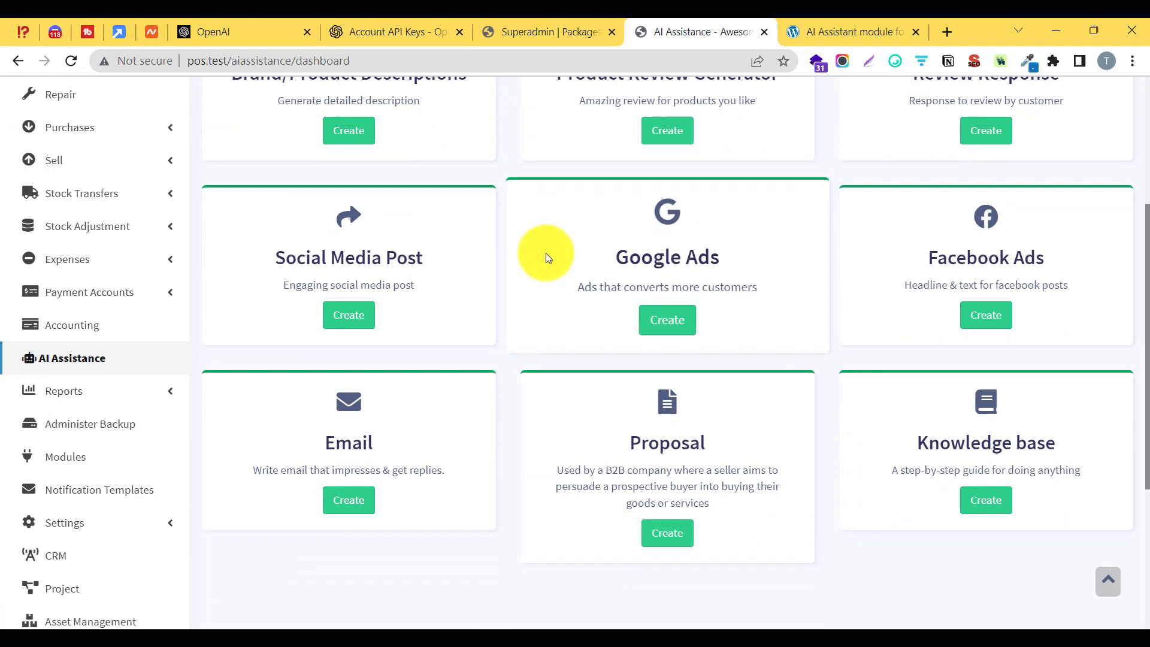
{"action": "left_click", "coordinate": [339, 510]}
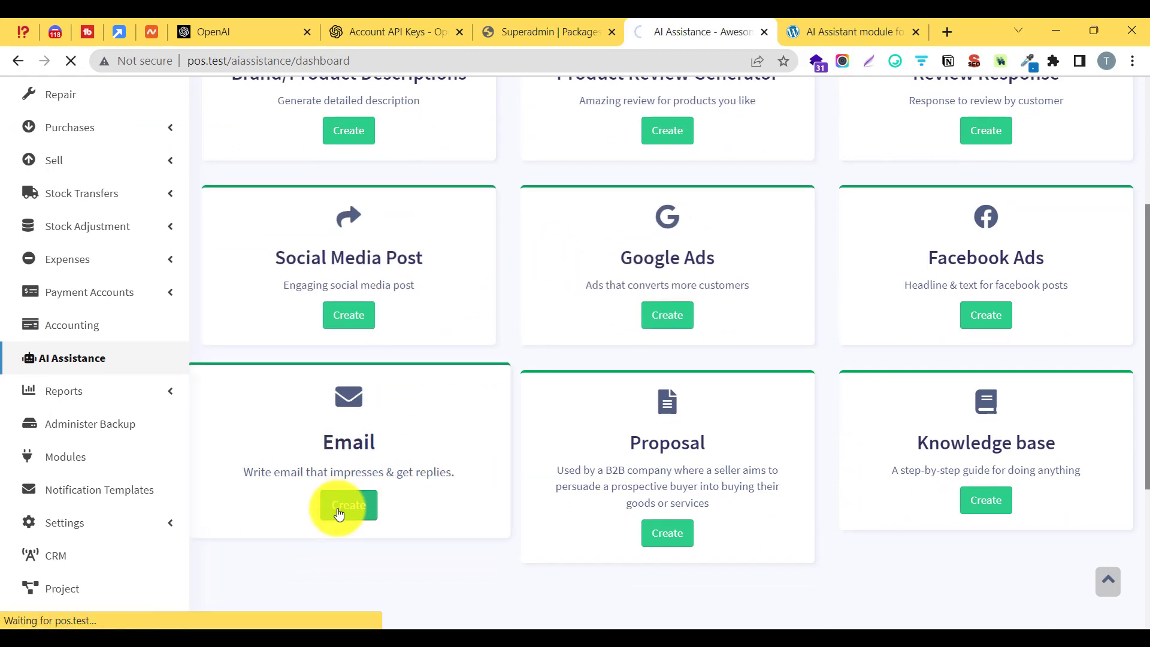